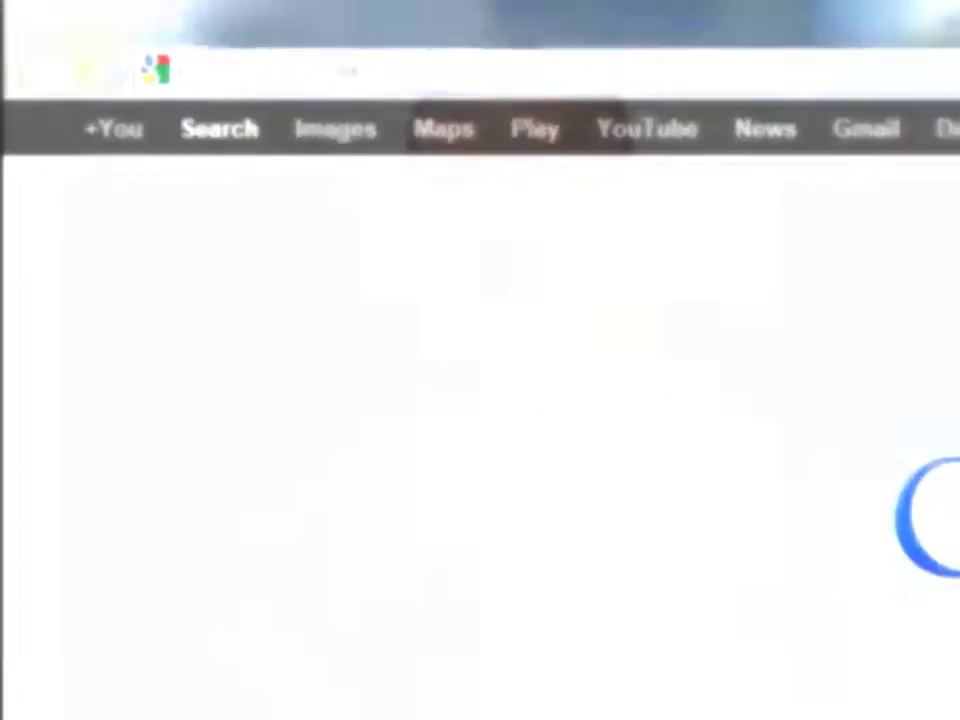
{"action": "type", "text": "www.clickconsulting.com/"}
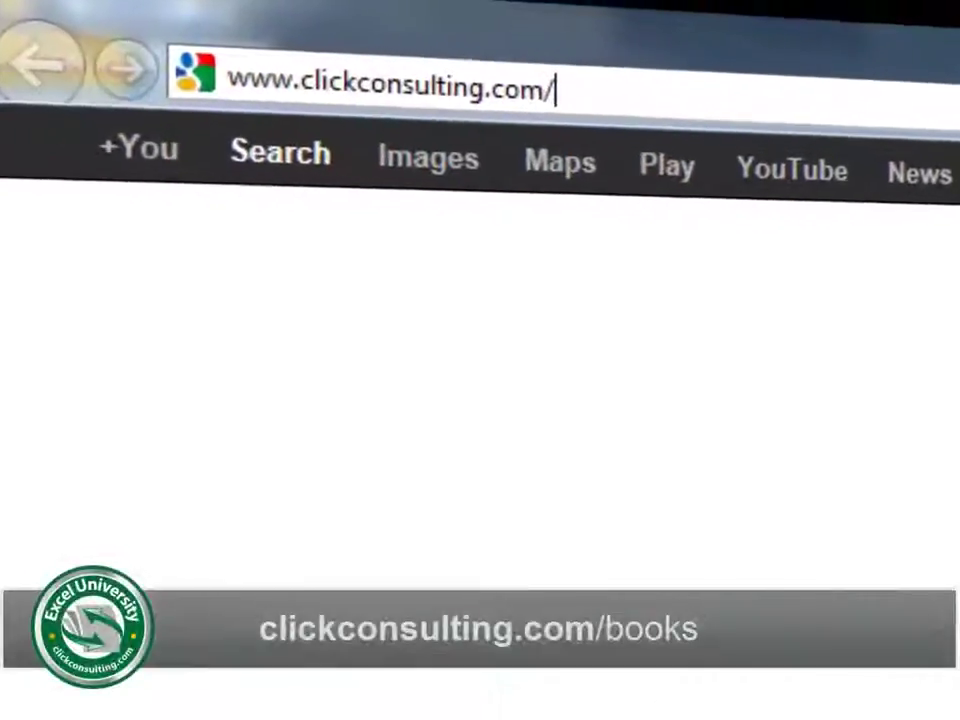
{"action": "type", "text": "books"}
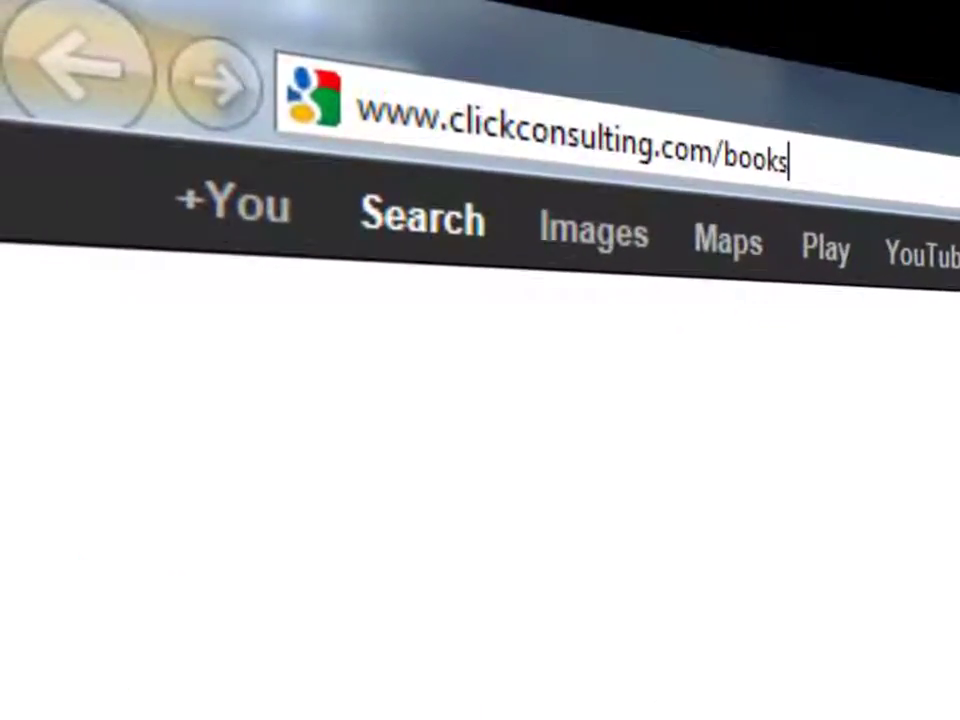
{"action": "key", "text": "Return"}
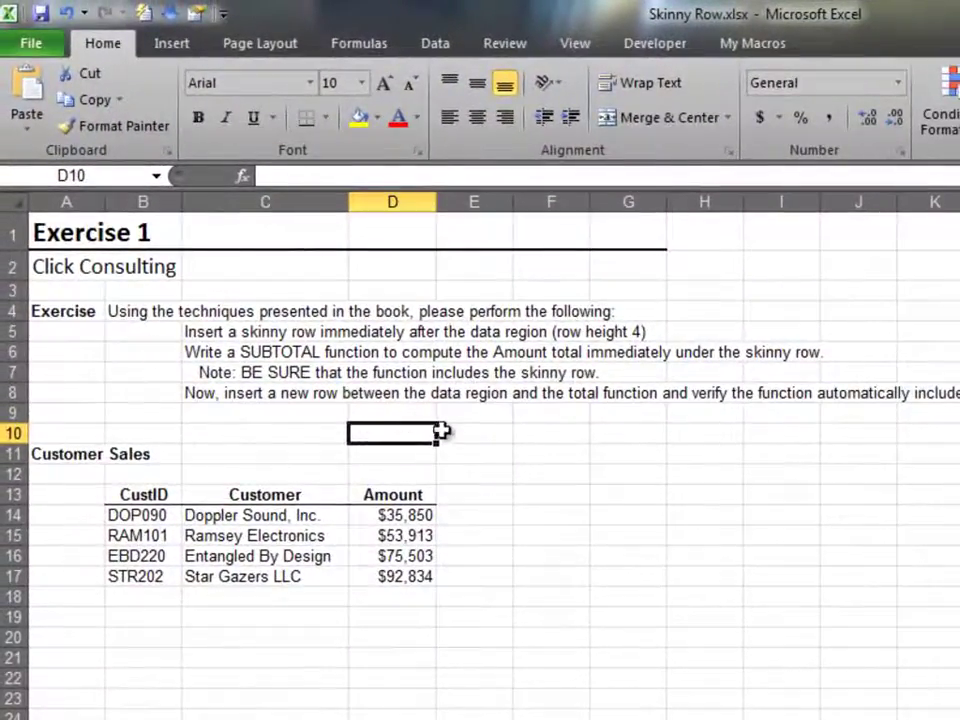
Make row 18, just below the Amounts, a skinny row of height 4
{"action": "left_click", "coordinate": [425, 597]}
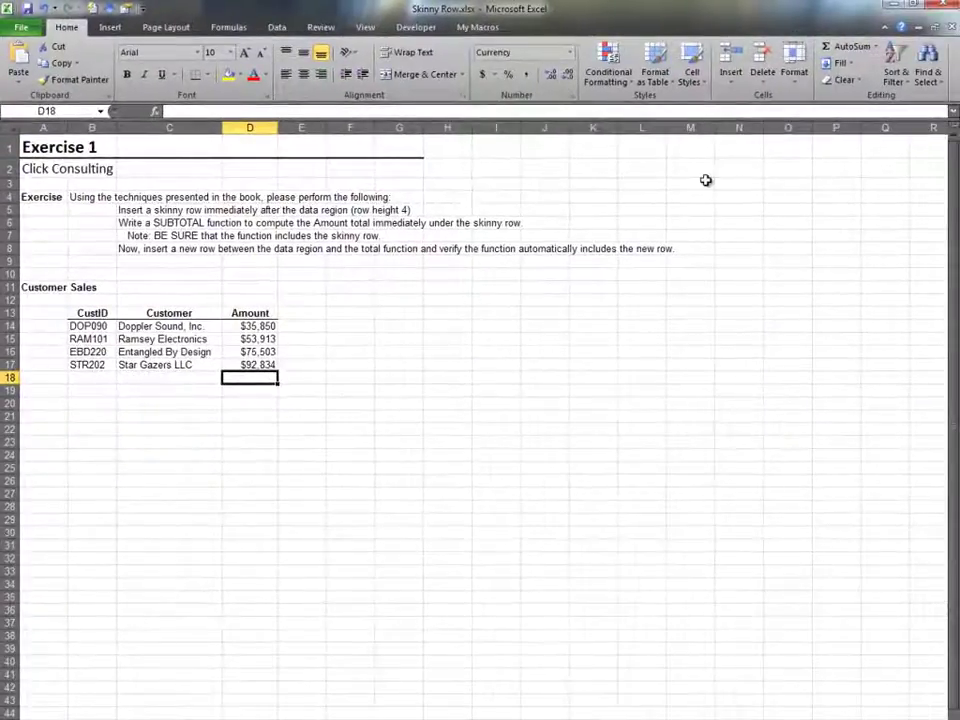
{"action": "left_click", "coordinate": [796, 90]}
{"action": "left_click", "coordinate": [806, 110]}
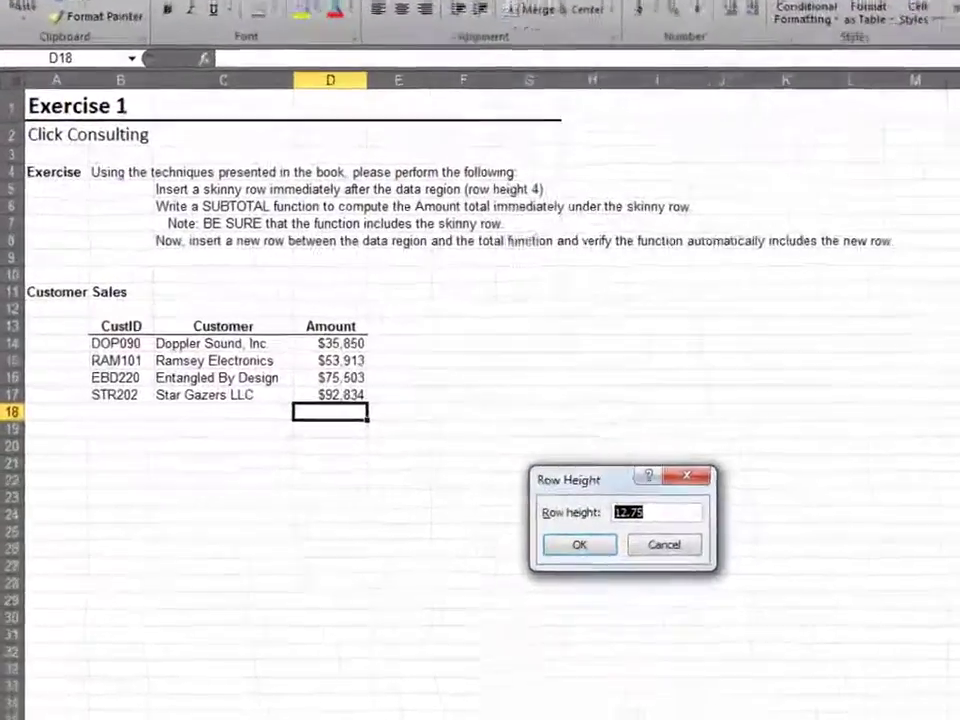
{"action": "type", "text": "4"}
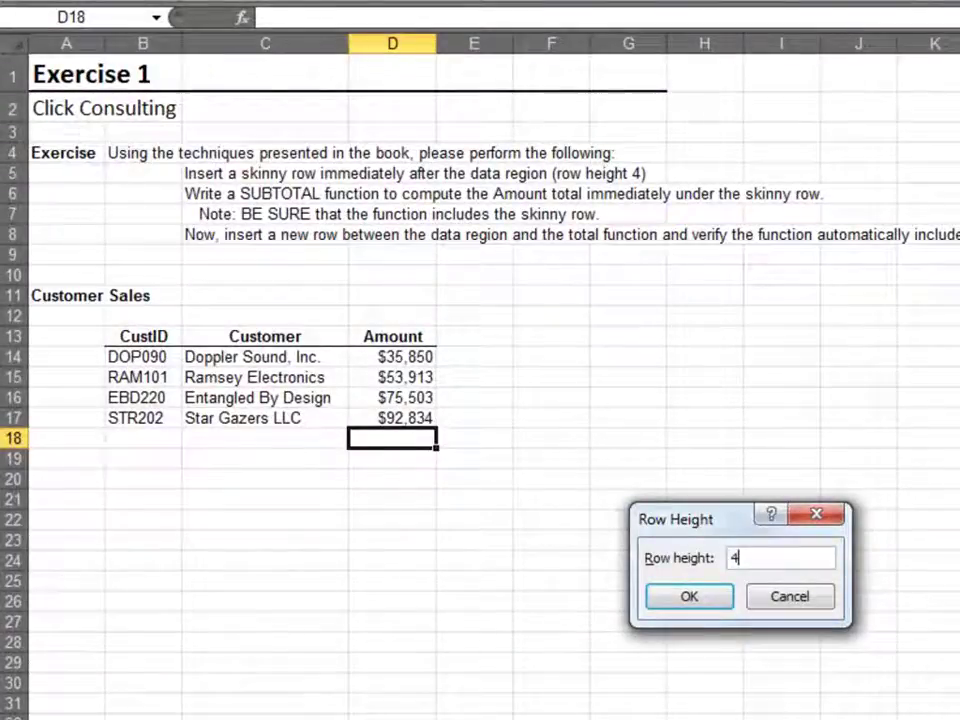
{"action": "key", "text": "Return"}
Total the Amounts in D19 with =SUBTOTAL(9,D14:D18) and verify its range
{"action": "key", "text": "Down"}
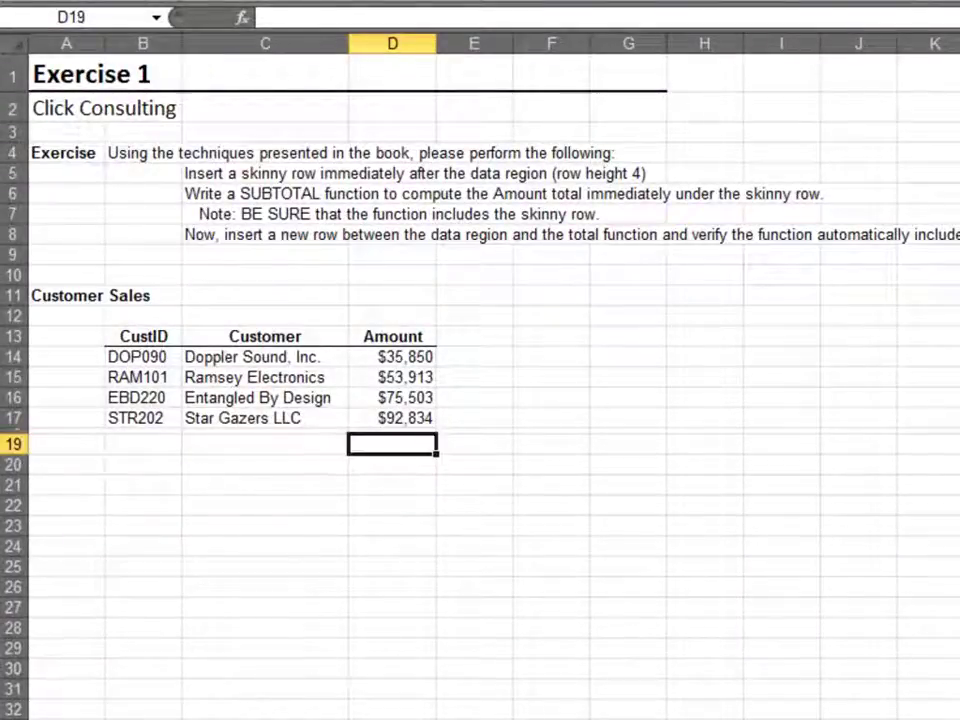
{"action": "type", "text": "=subtotal"}
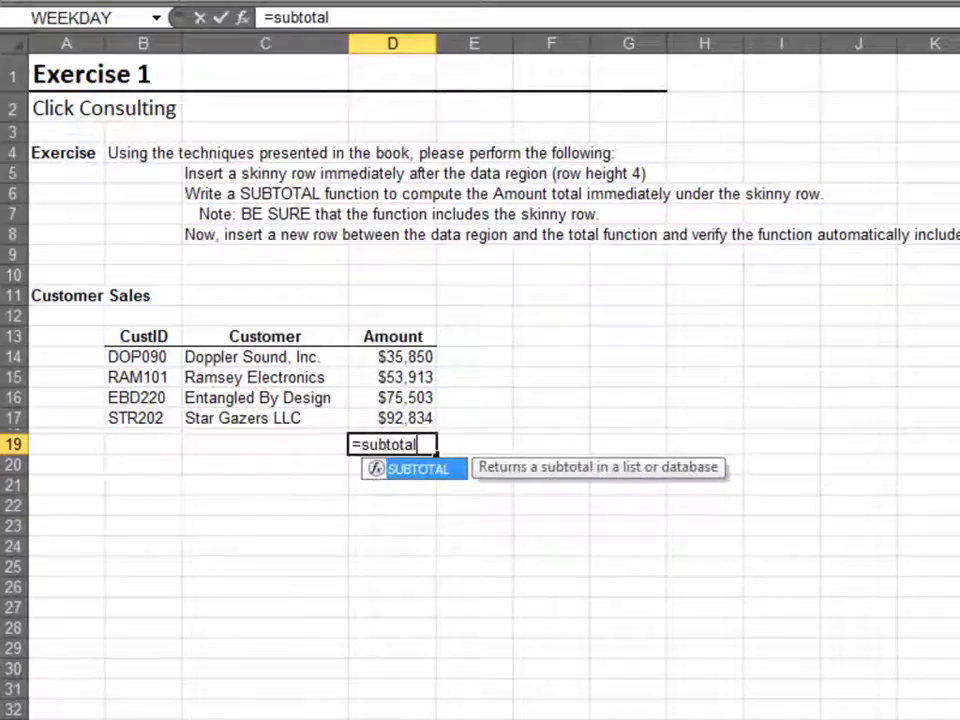
{"action": "type", "text": "(9,"}
{"action": "left_click", "coordinate": [392, 418]}
{"action": "left_click_drag", "start_coordinate": [392, 357], "coordinate": [400, 430]}
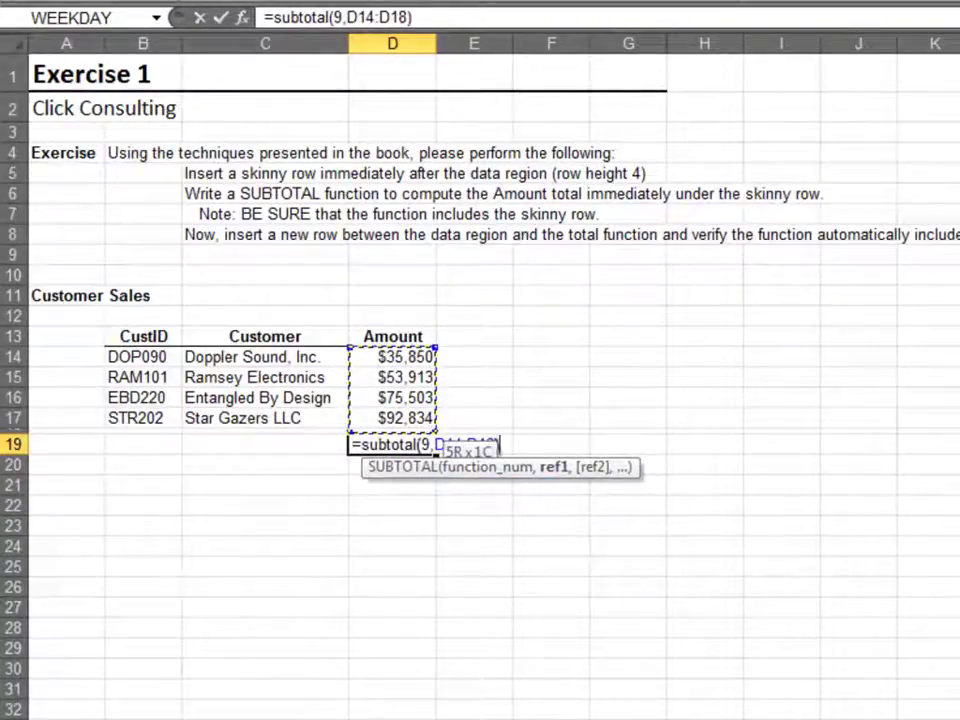
{"action": "key", "text": "Return"}
{"action": "key", "text": "Up"}
{"action": "key", "text": "F2"}
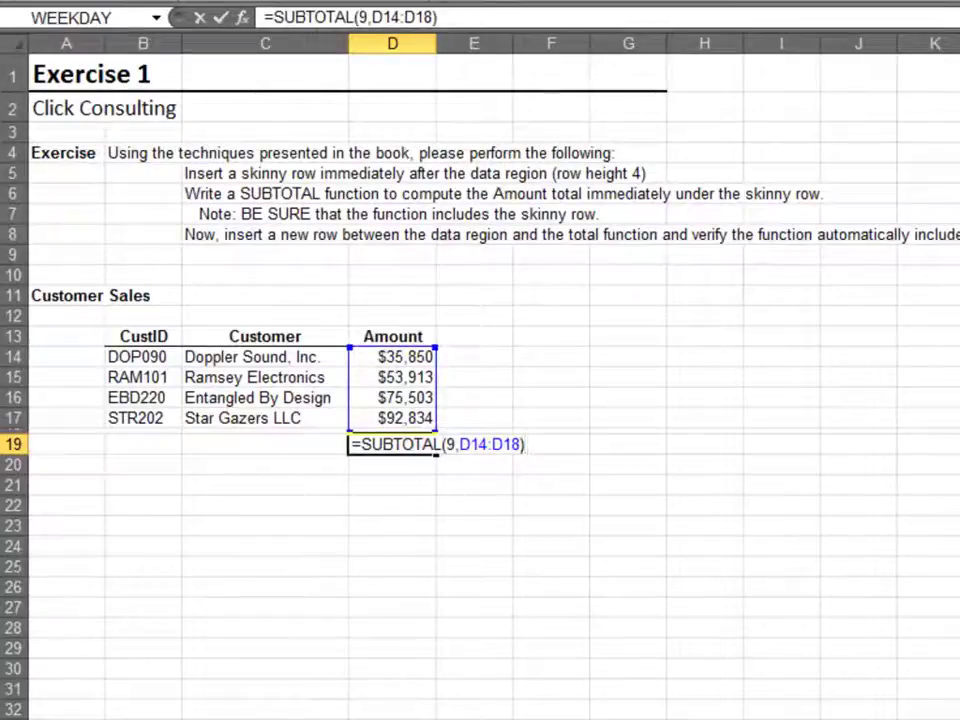
{"action": "key", "text": "Escape"}
{"action": "key", "text": "Up"}
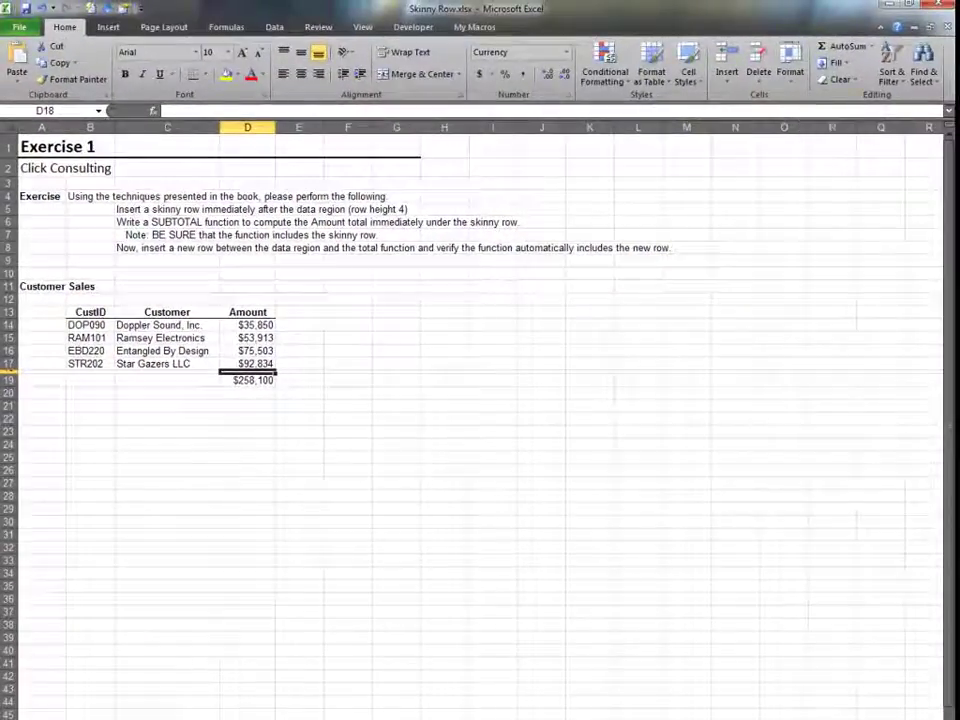
Insert a row above the skinny row with 100, raising the total to $258,200
{"action": "left_click", "coordinate": [730, 82]}
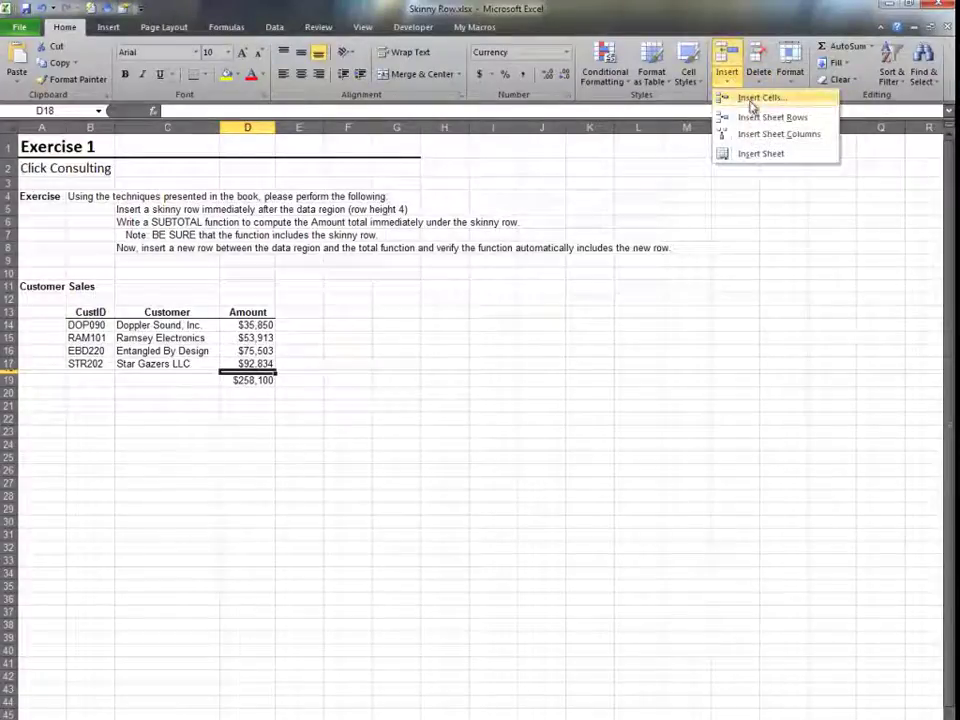
{"action": "left_click", "coordinate": [757, 119]}
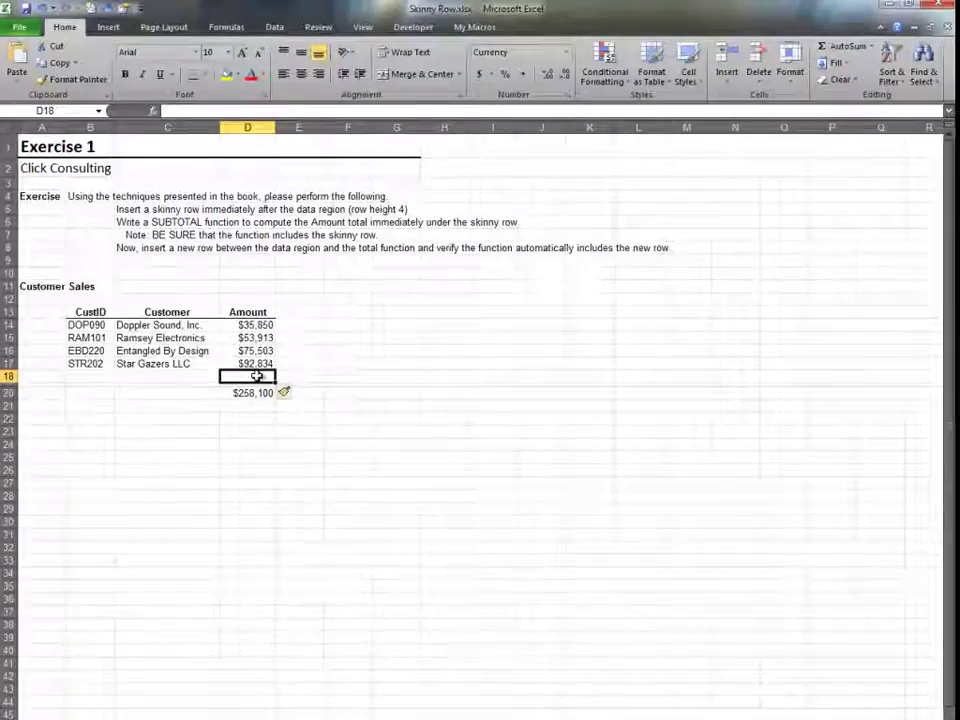
{"action": "type", "text": "100"}
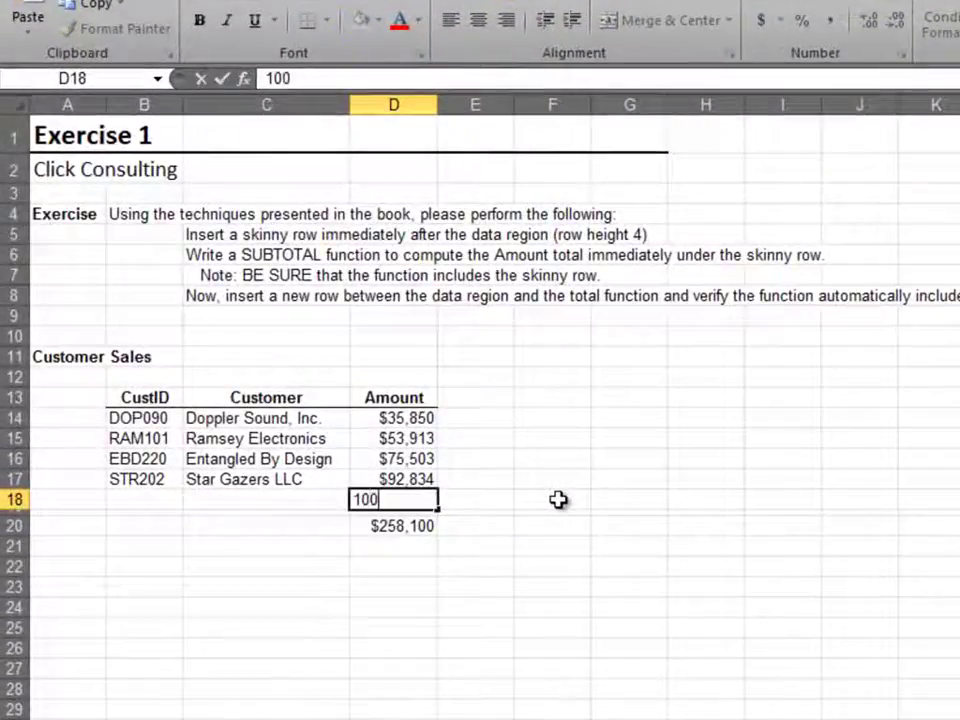
{"action": "key", "text": "Return"}
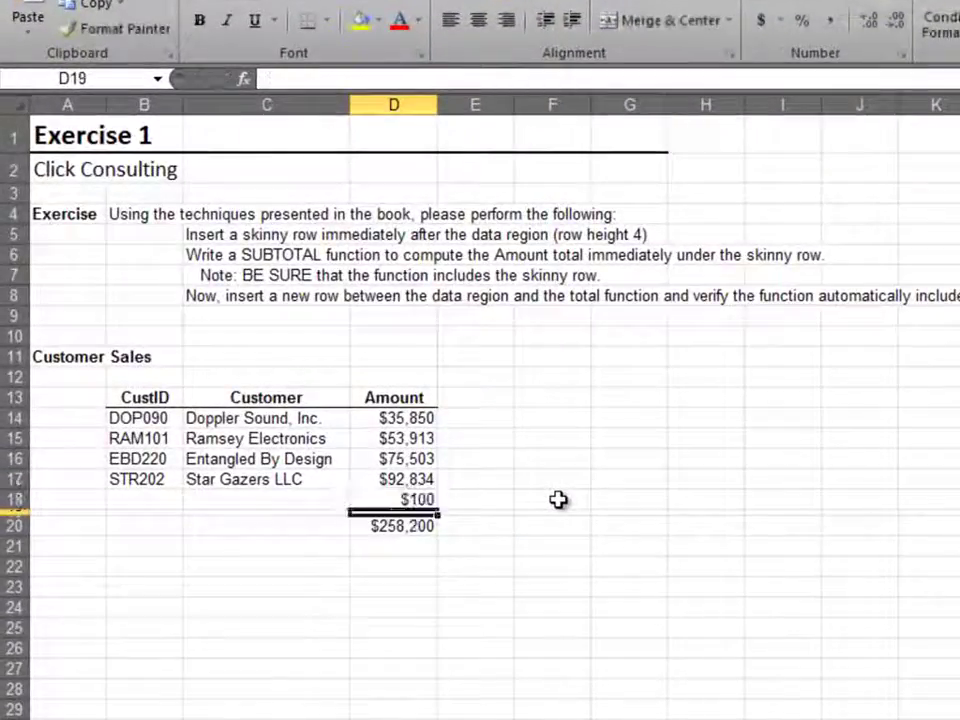
{"action": "key", "text": "Down"}
{"action": "key", "text": "Down"}
{"action": "key", "text": "Down"}
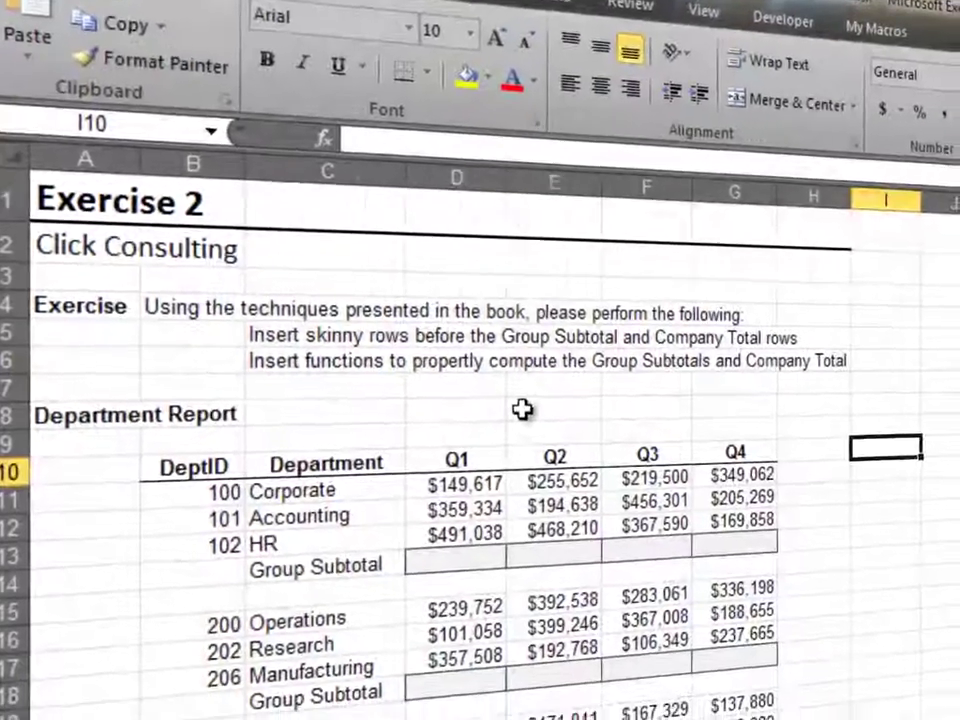
On Exercise 2, insert a 4-high skinny row 14 above the first Group Subtotal
{"action": "left_click", "coordinate": [522, 408]}
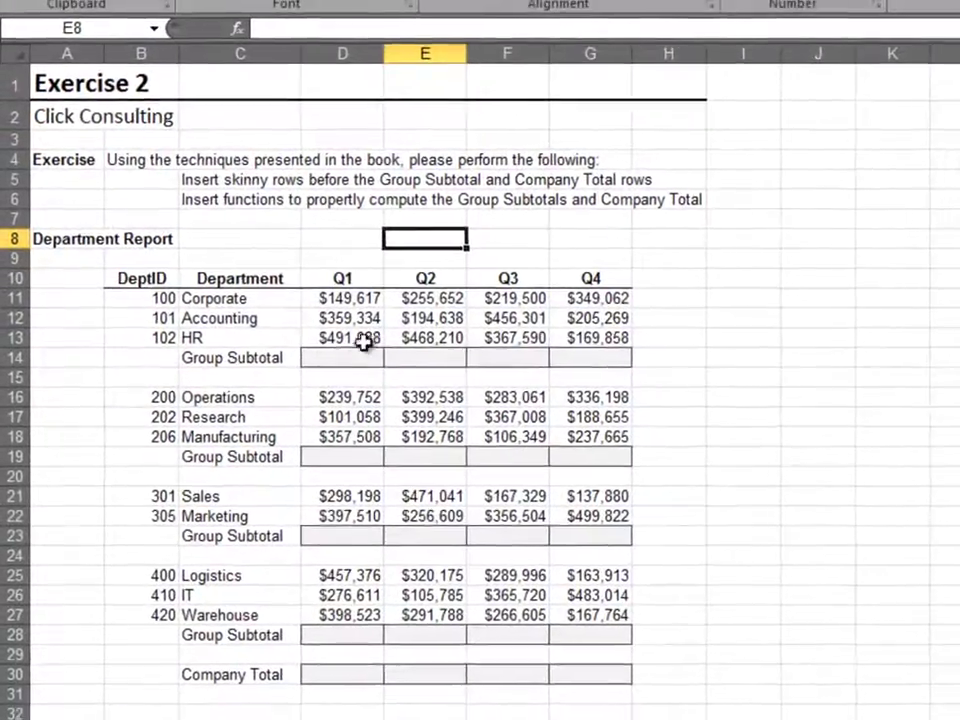
{"action": "left_click", "coordinate": [352, 360]}
{"action": "left_click", "coordinate": [728, 88]}
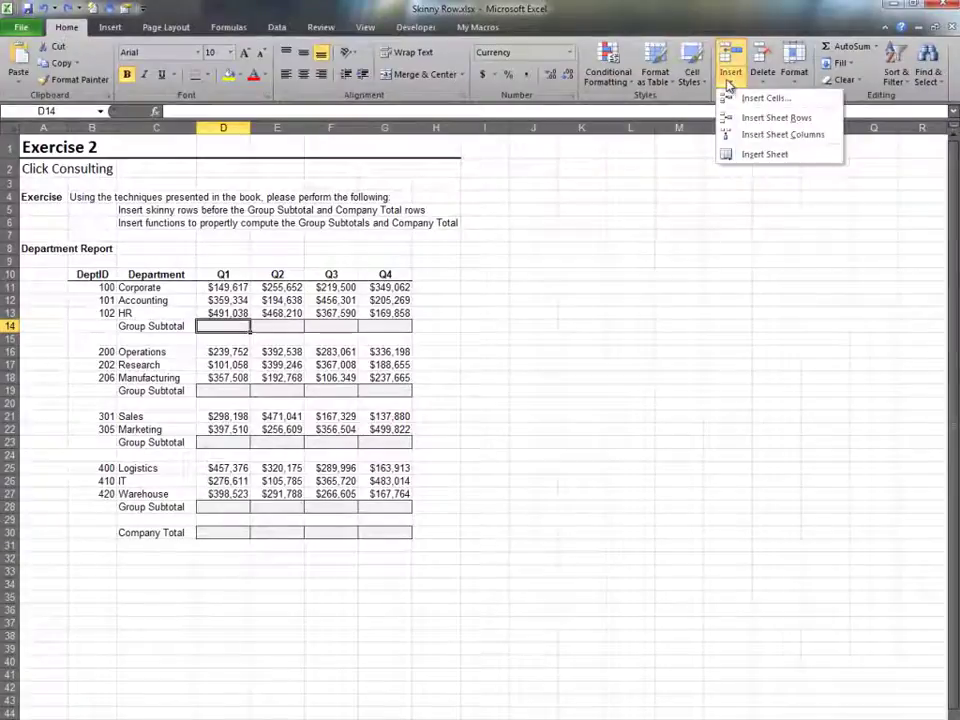
{"action": "left_click", "coordinate": [765, 116]}
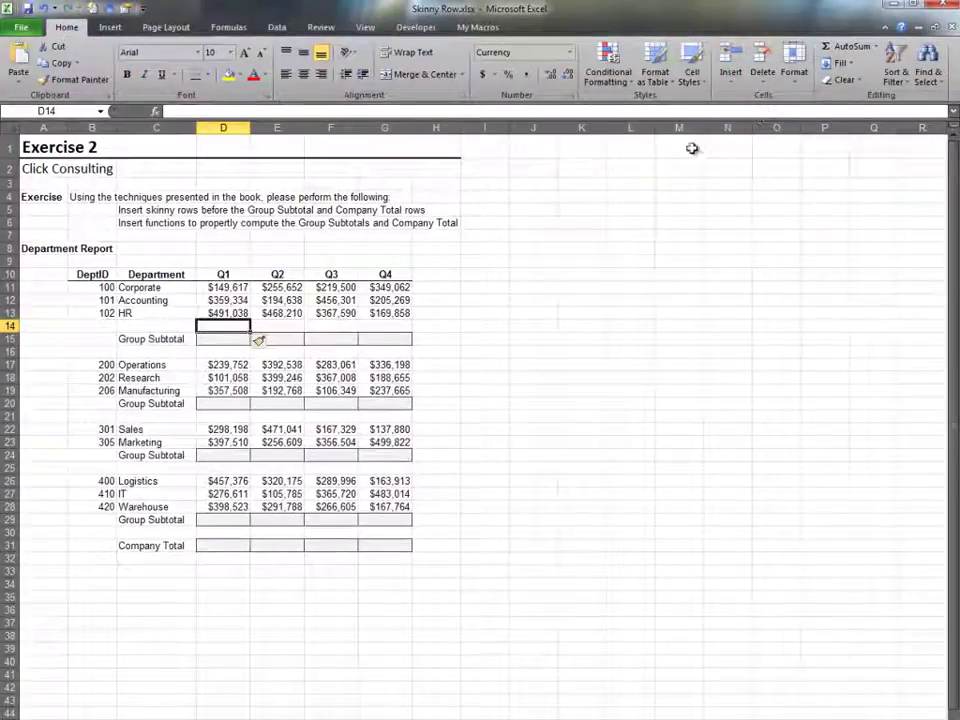
{"action": "left_click", "coordinate": [796, 82]}
{"action": "left_click", "coordinate": [806, 118]}
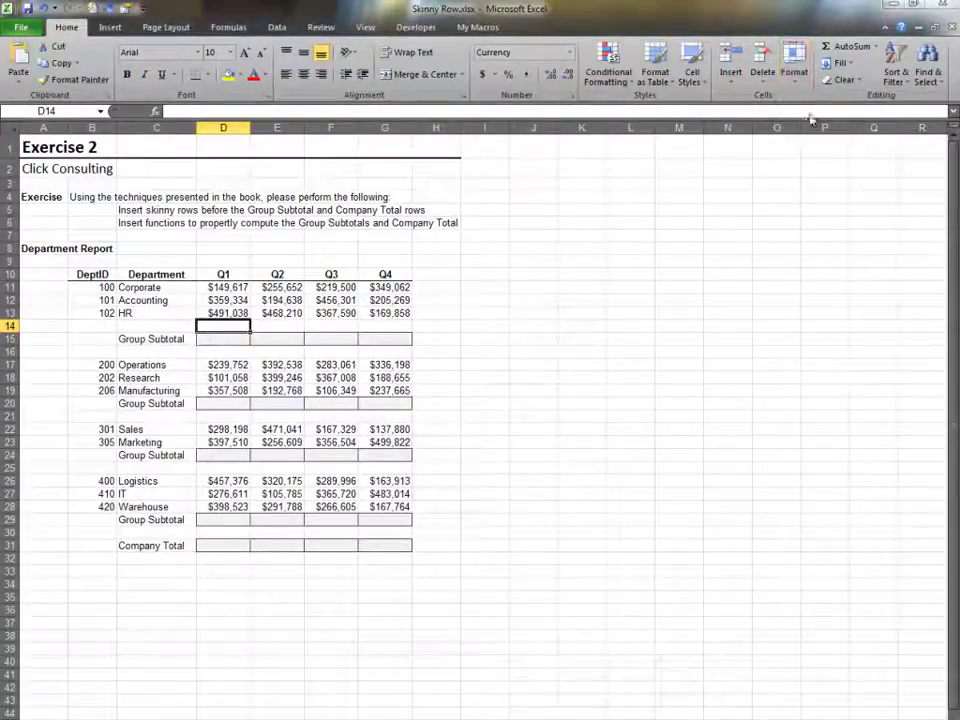
{"action": "type", "text": "4"}
{"action": "key", "text": "Return"}
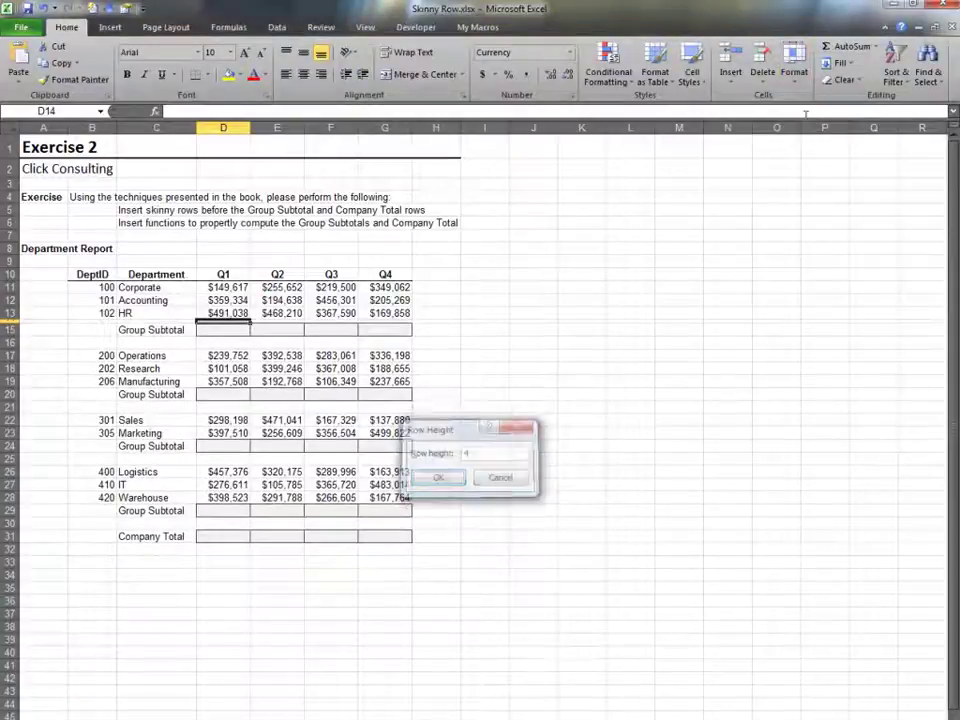
Enter =SUBTOTAL(9,D11:D14) in D15 and fill it across to G15
{"action": "key", "text": "Down"}
{"action": "type", "text": "=s"}
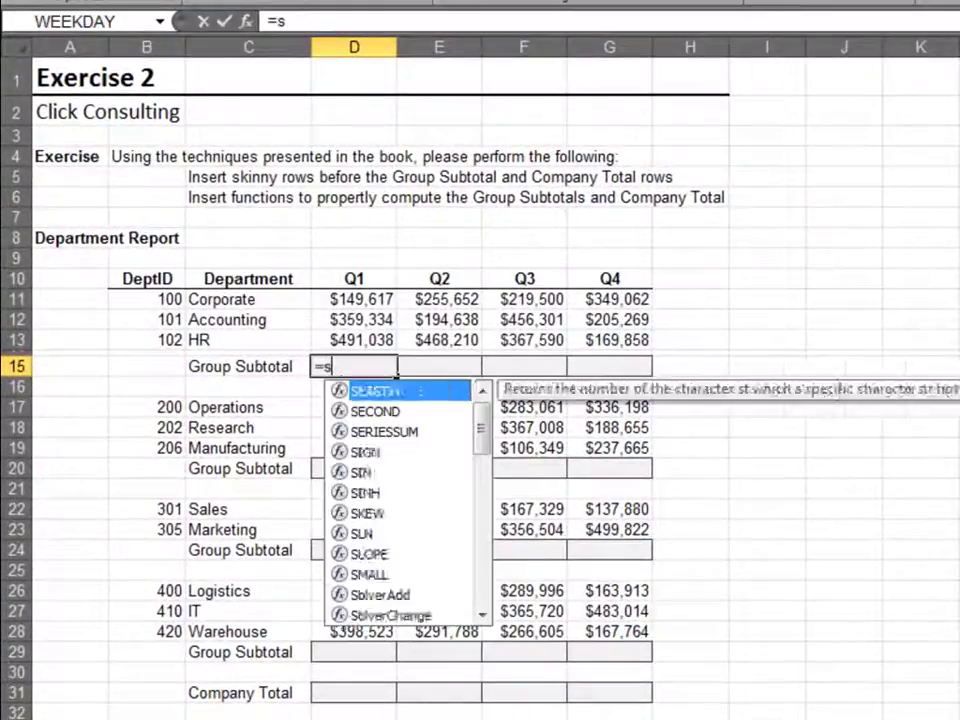
{"action": "type", "text": "ubtotal(9"}
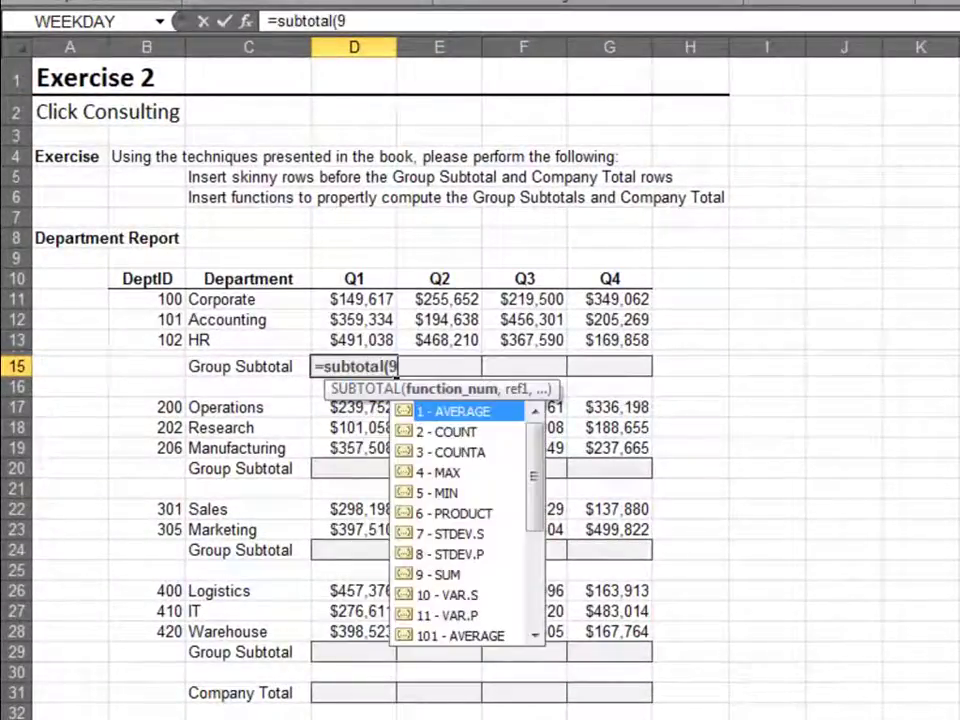
{"action": "type", "text": ","}
{"action": "key", "text": "Up"}
{"action": "key", "text": "Up"}
{"action": "key", "text": "Up"}
{"action": "key", "text": "Up"}
{"action": "key", "text": "shift+Down"}
{"action": "key", "text": "shift+Down"}
{"action": "key", "text": "shift+Down"}
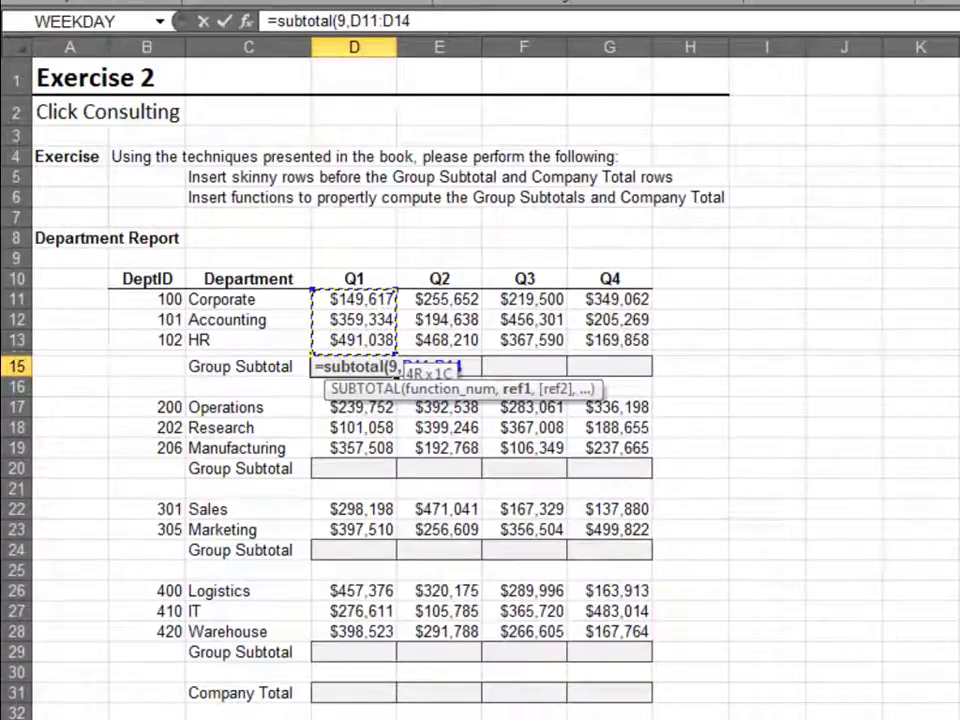
{"action": "key", "text": "Return"}
{"action": "key", "text": "Up"}
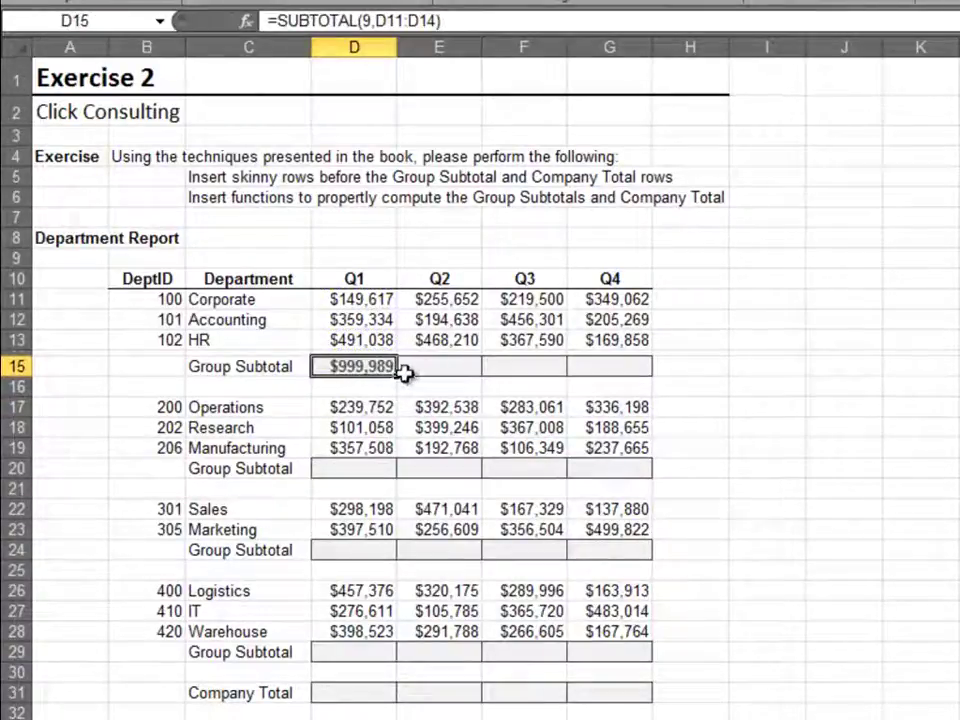
{"action": "left_click_drag", "start_coordinate": [401, 377], "coordinate": [485, 371]}
{"action": "left_click_drag", "start_coordinate": [615, 381], "coordinate": [613, 377]}
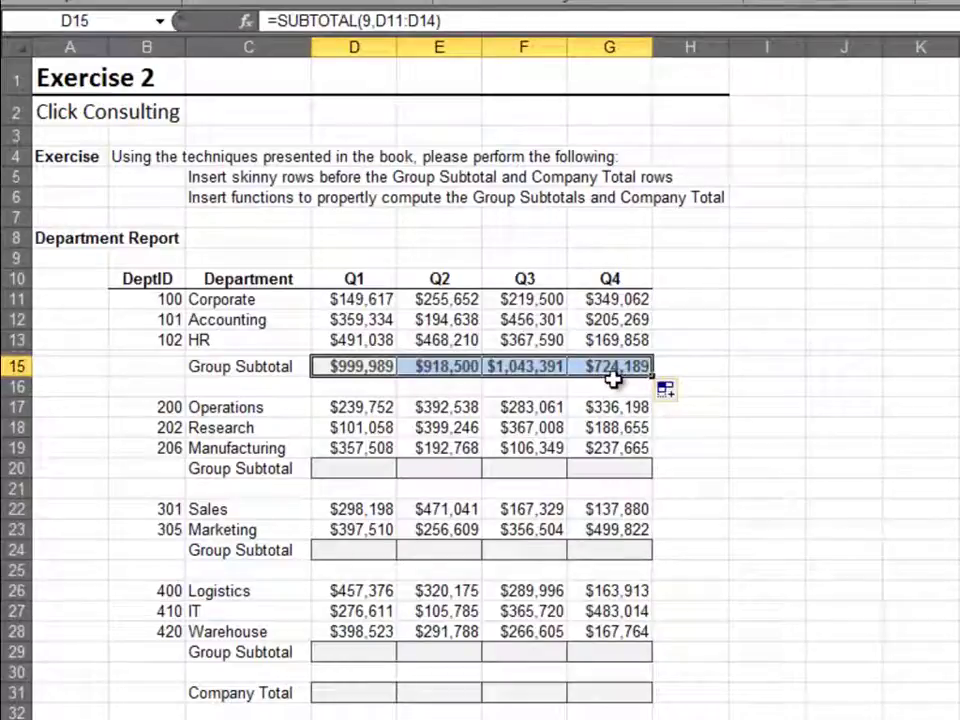
Insert a 4-high skinny row above the second Group Subtotal
{"action": "key", "text": "Down"}
{"action": "key", "text": "Down"}
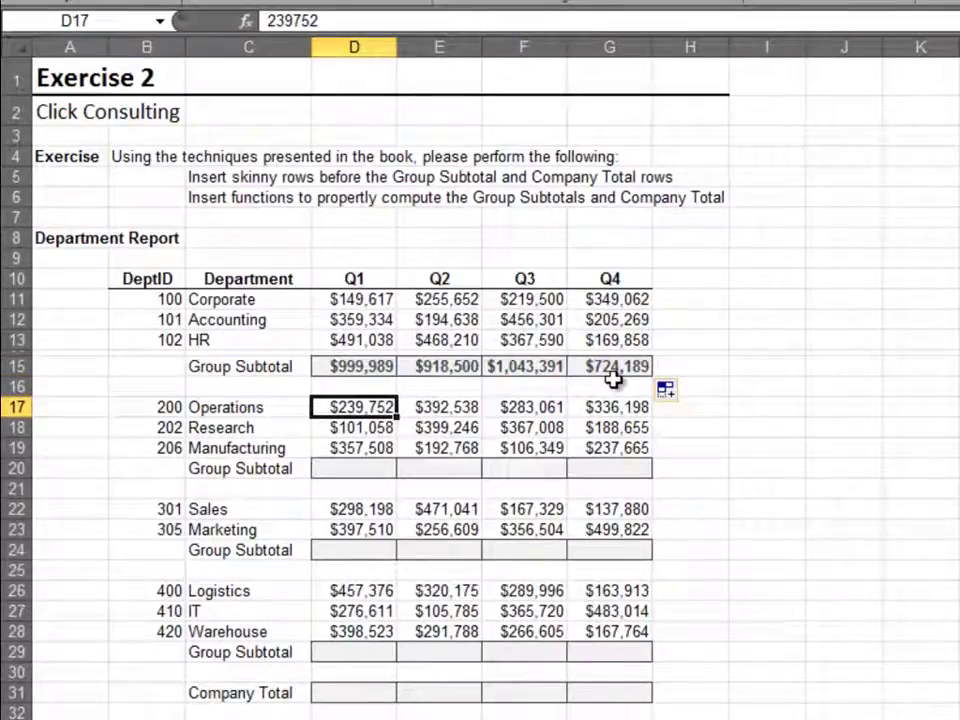
{"action": "key", "text": "Down"}
{"action": "key", "text": "Down"}
{"action": "key", "text": "Down"}
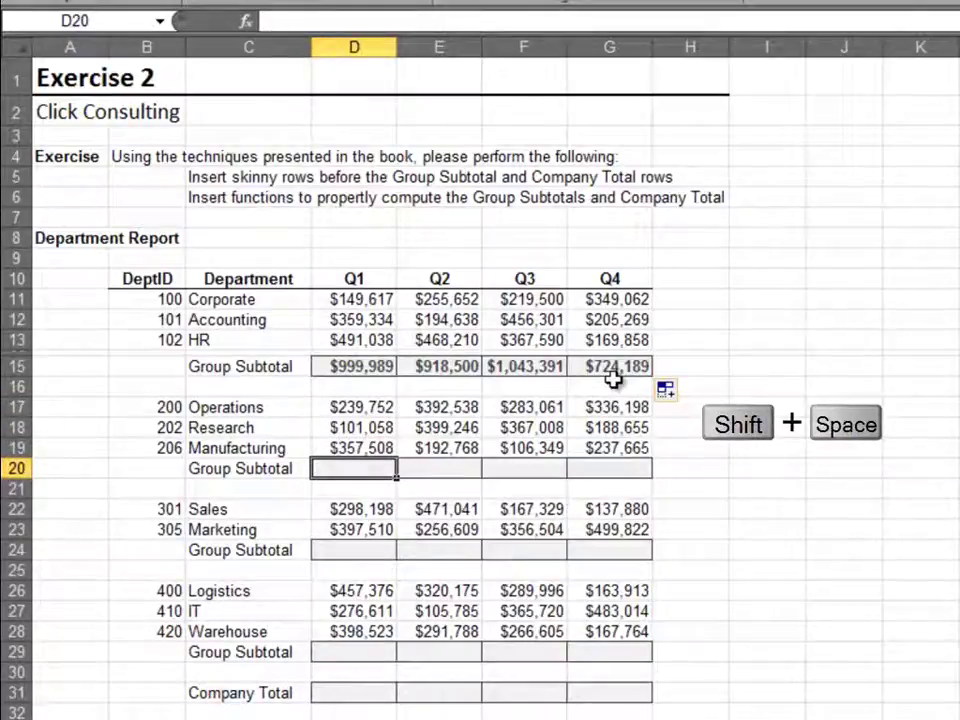
{"action": "key", "text": "shift+space"}
{"action": "key", "text": "alt+i"}
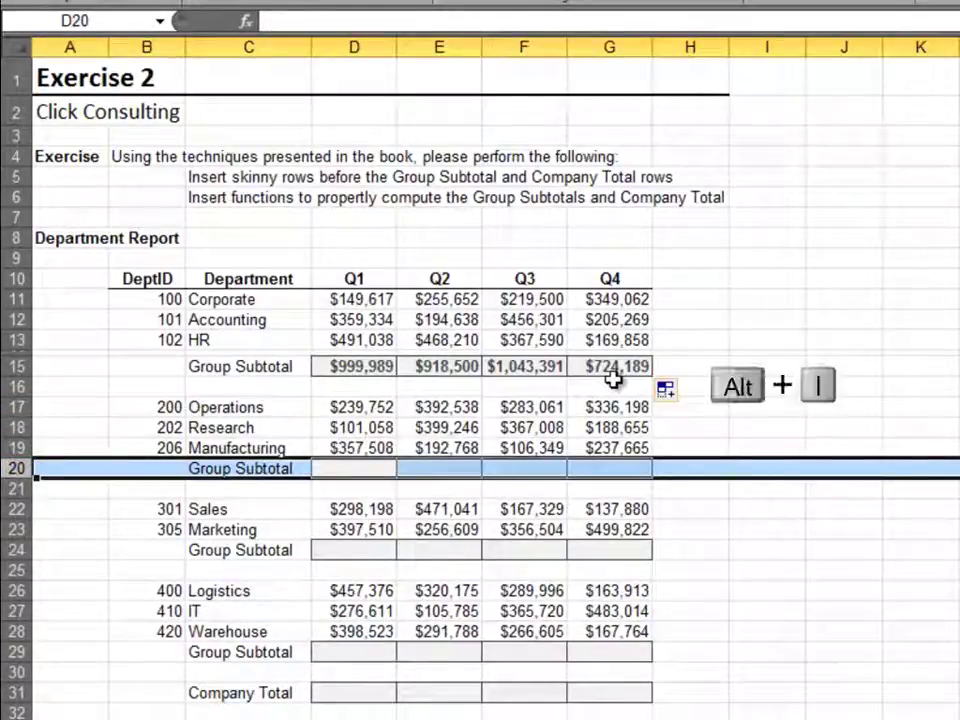
{"action": "key", "text": "r"}
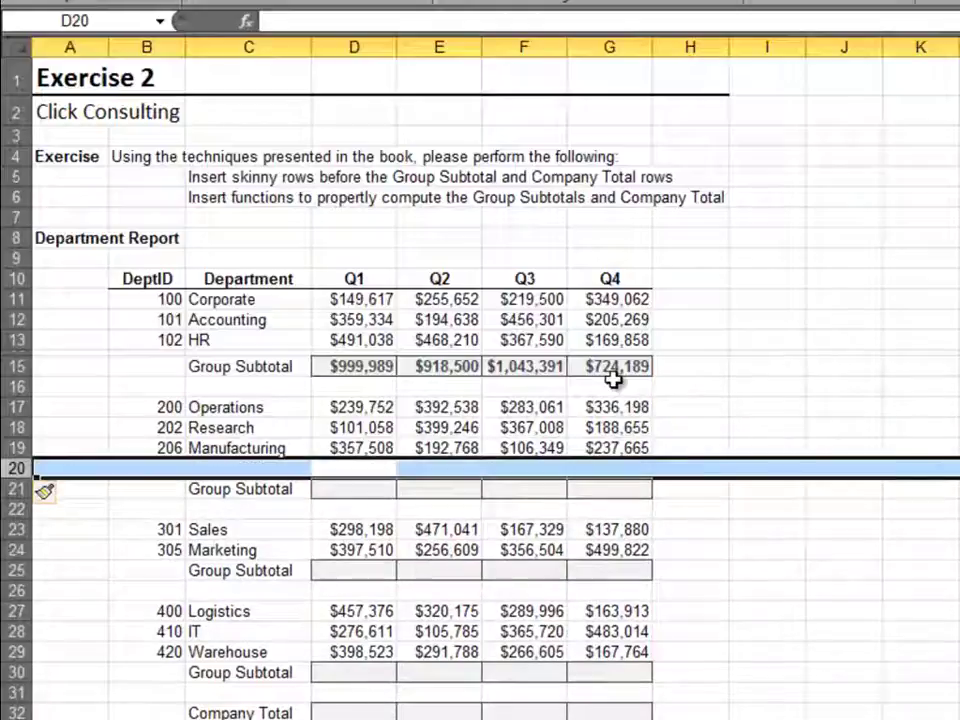
{"action": "key", "text": "alt+o"}
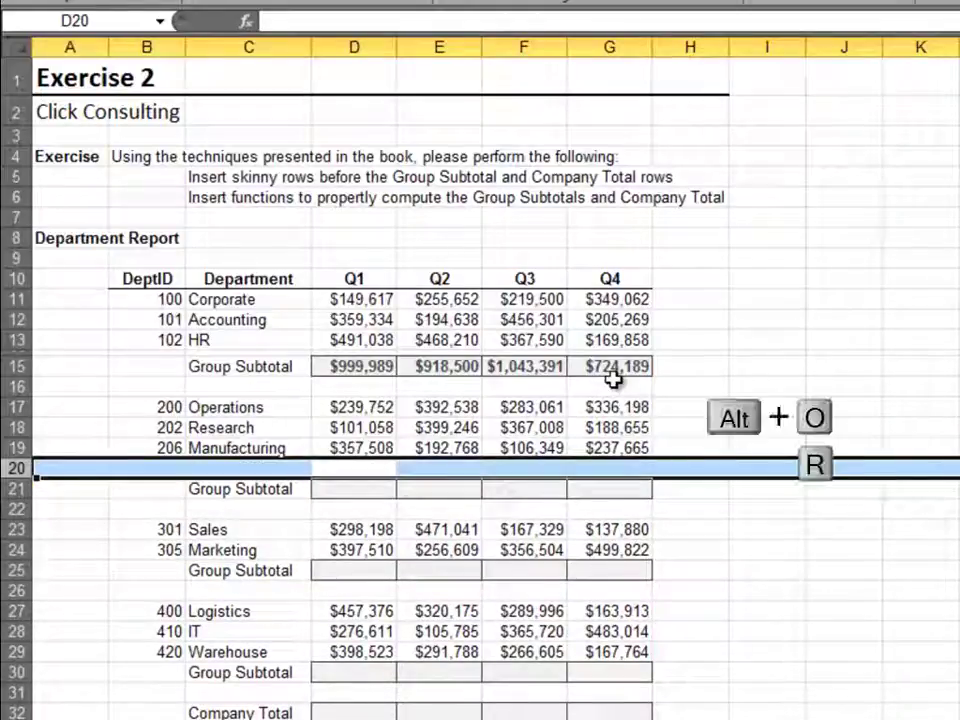
{"action": "type", "text": "e"}
{"action": "type", "text": "4"}
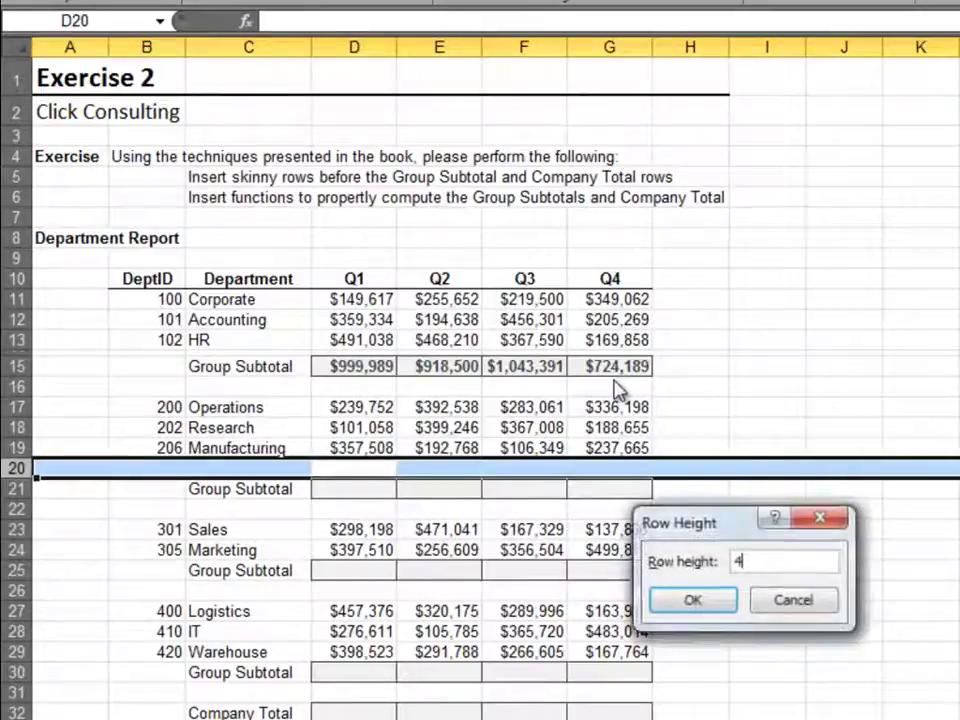
{"action": "key", "text": "Return"}
Enter =SUBTOTAL(9,D17:D20) in D21, showing $698,318, and select across to Q4
{"action": "key", "text": "Down"}
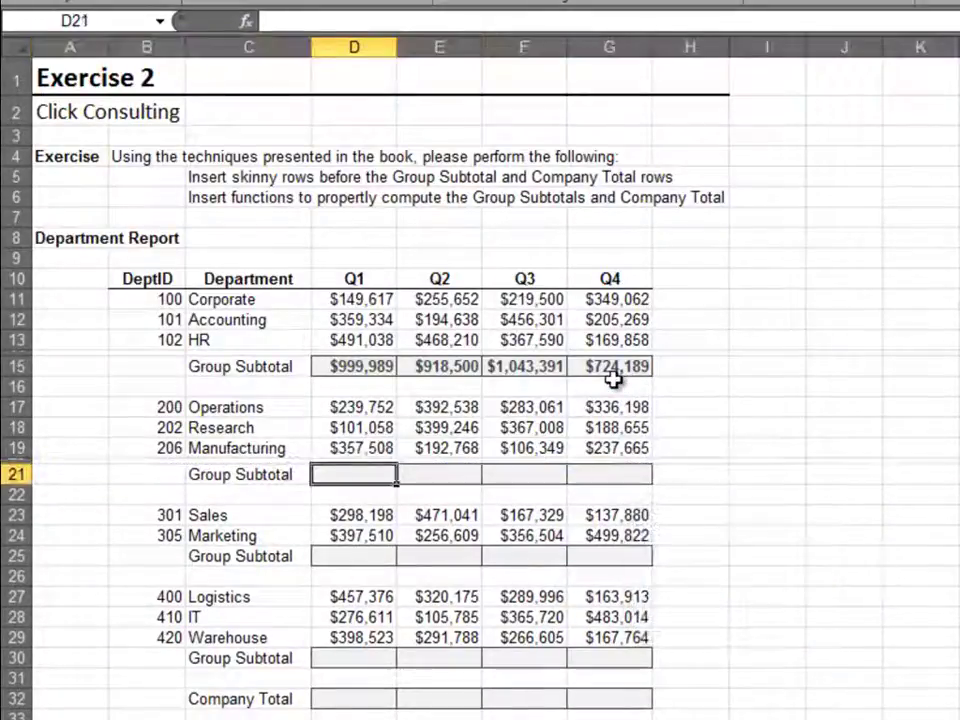
{"action": "type", "text": "=subtotal(9"}
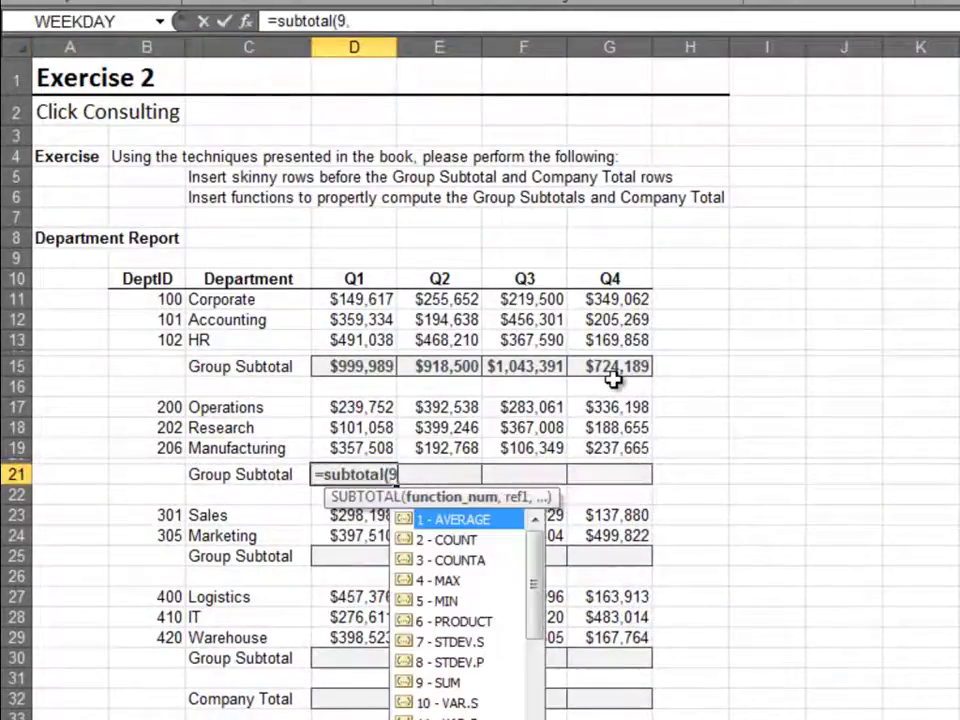
{"action": "type", "text": ","}
{"action": "key", "text": "Up"}
{"action": "key", "text": "Up"}
{"action": "key", "text": "Up"}
{"action": "key", "text": "Up"}
{"action": "key", "text": "shift+Down"}
{"action": "key", "text": "shift+Down"}
{"action": "key", "text": "shift+Down"}
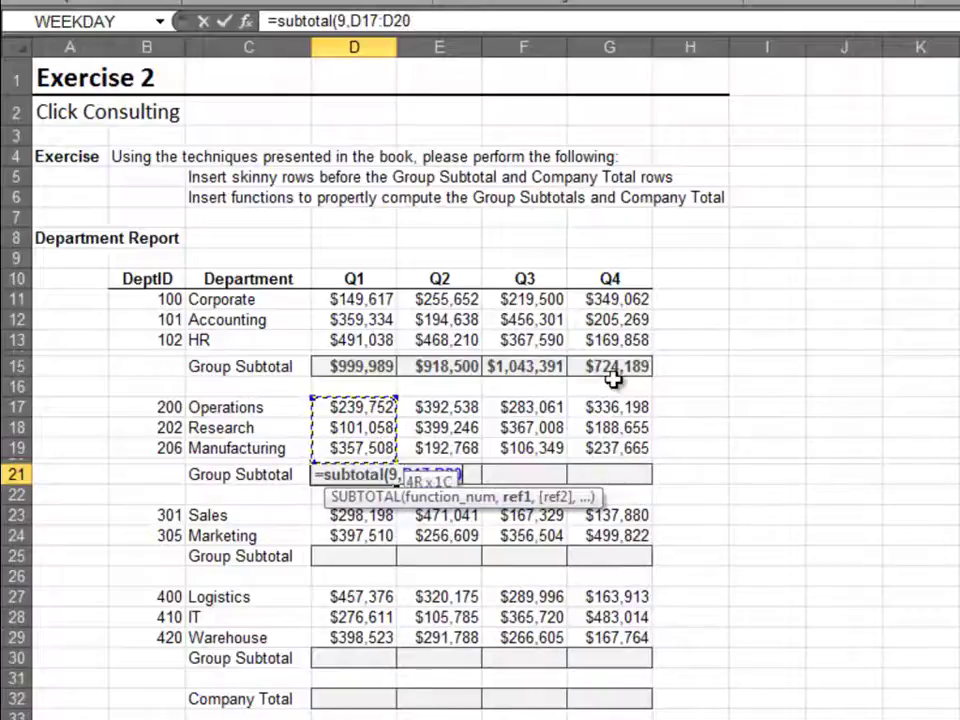
{"action": "type", "text": ")"}
{"action": "key", "text": "ctrl+Return"}
{"action": "key", "text": "shift+Right"}
{"action": "key", "text": "shift+Right"}
{"action": "key", "text": "shift+Right"}
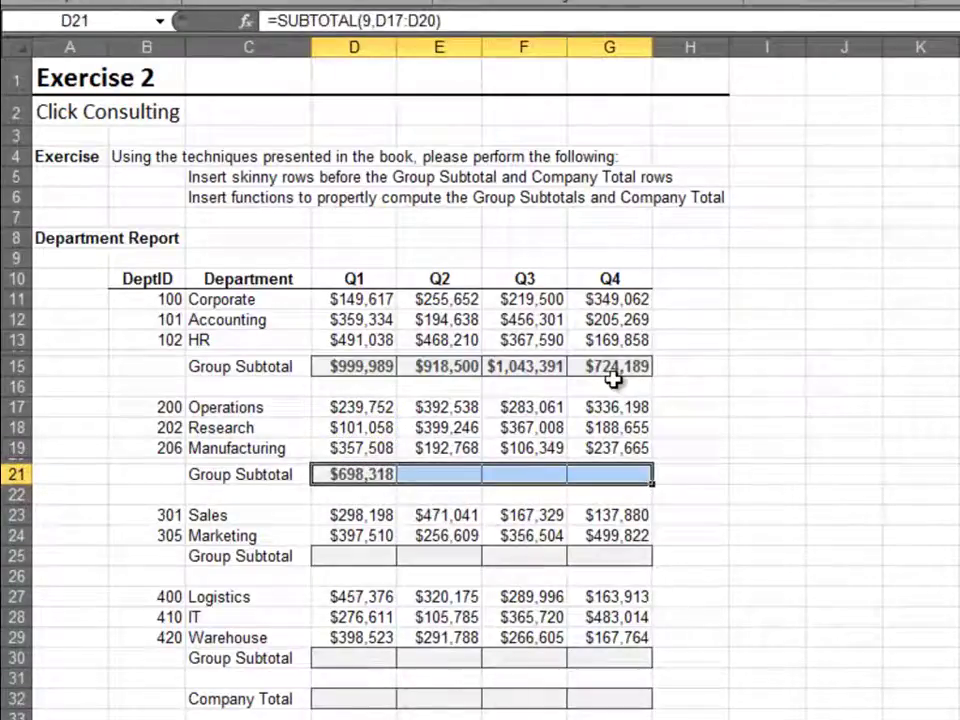
{"action": "key", "text": "alt+e"}
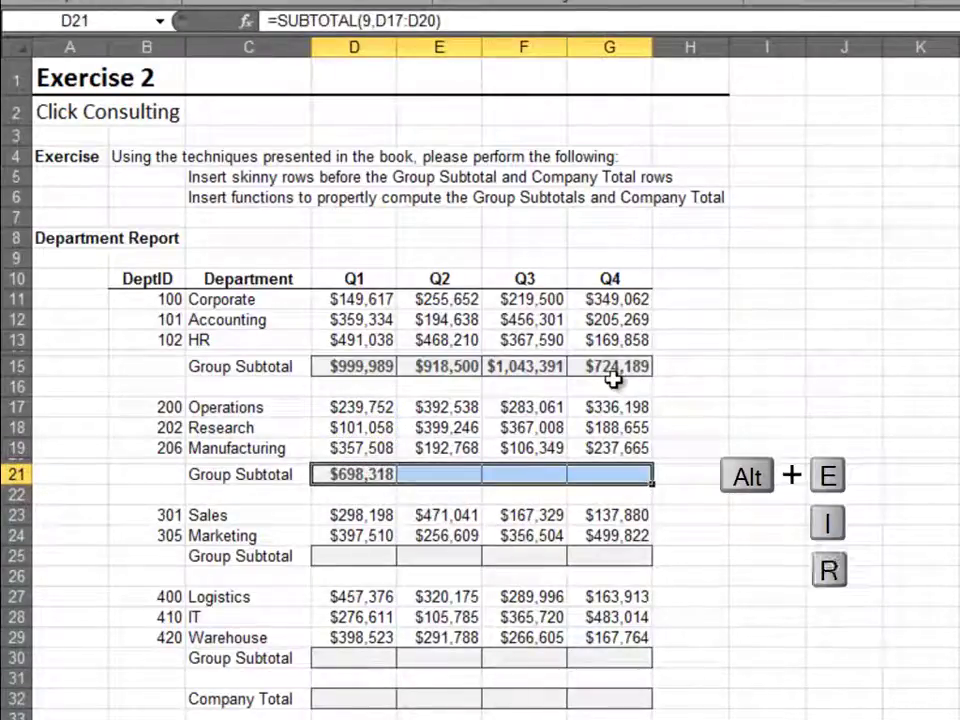
Fill the Operations subtotal to Q4 and add a 4-high row above the Sales subtotal
{"action": "key", "text": "i"}
{"action": "key", "text": "r"}
{"action": "key", "text": "Down"}
{"action": "key", "text": "Down"}
{"action": "key", "text": "Down"}
{"action": "key", "text": "Down"}
{"action": "key", "text": "shift+space"}
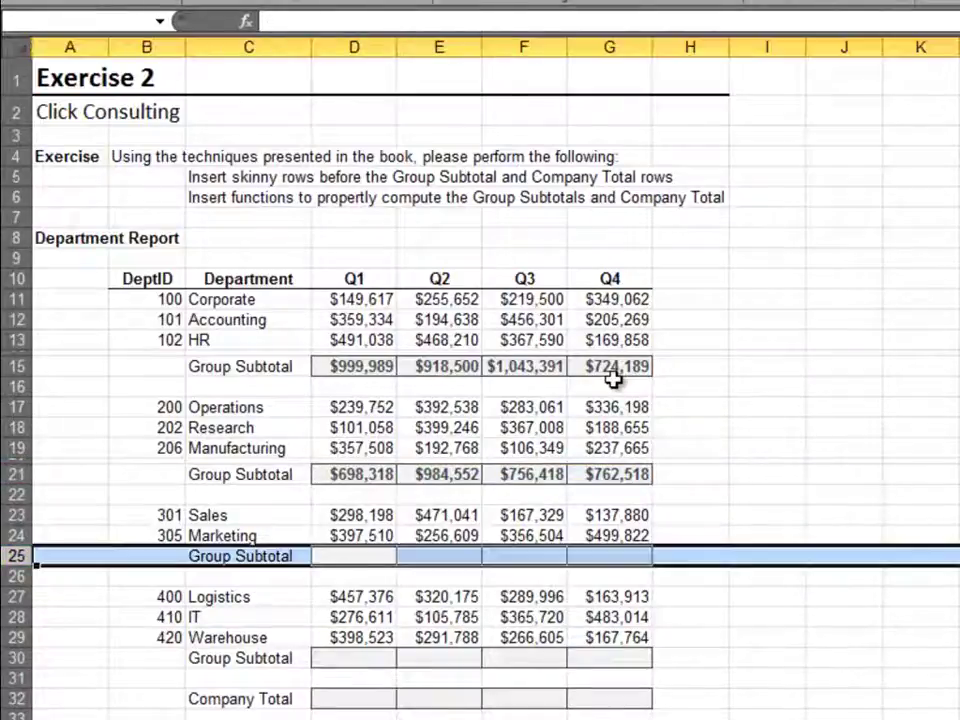
{"action": "key", "text": "alt+i"}
{"action": "key", "text": "r"}
{"action": "key", "text": "alt+o"}
{"action": "type", "text": "re4"}
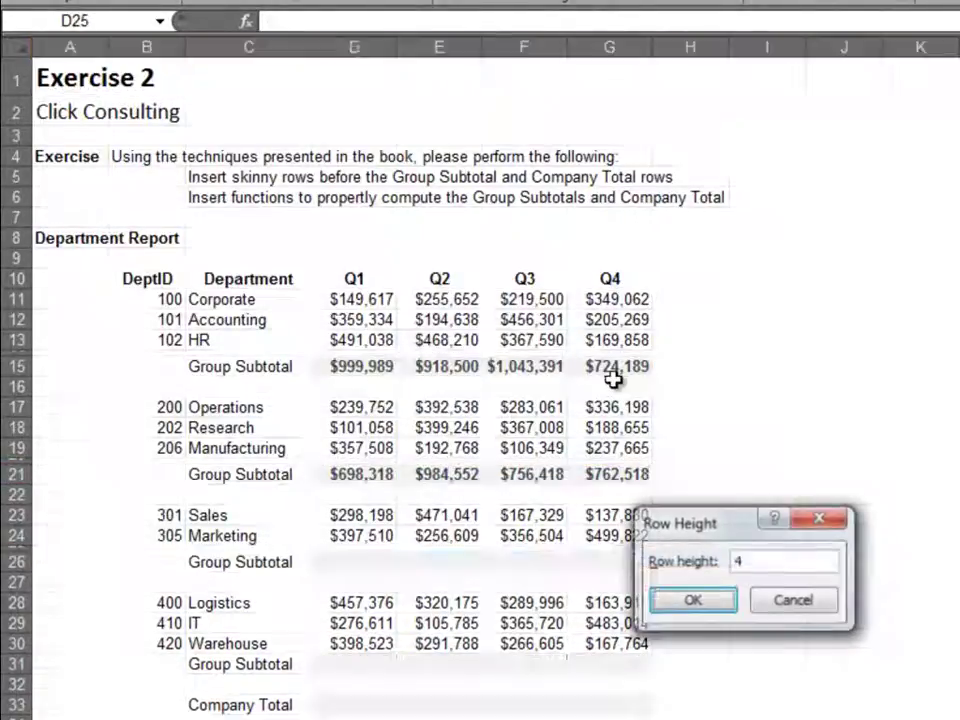
{"action": "key", "text": "Return"}
Enter =SUBTOTAL(9,D23:D25) in D26 and fill right: $695,708, $727,650, $523,833, $637,702
{"action": "key", "text": "Down"}
{"action": "type", "text": "=subtota"}
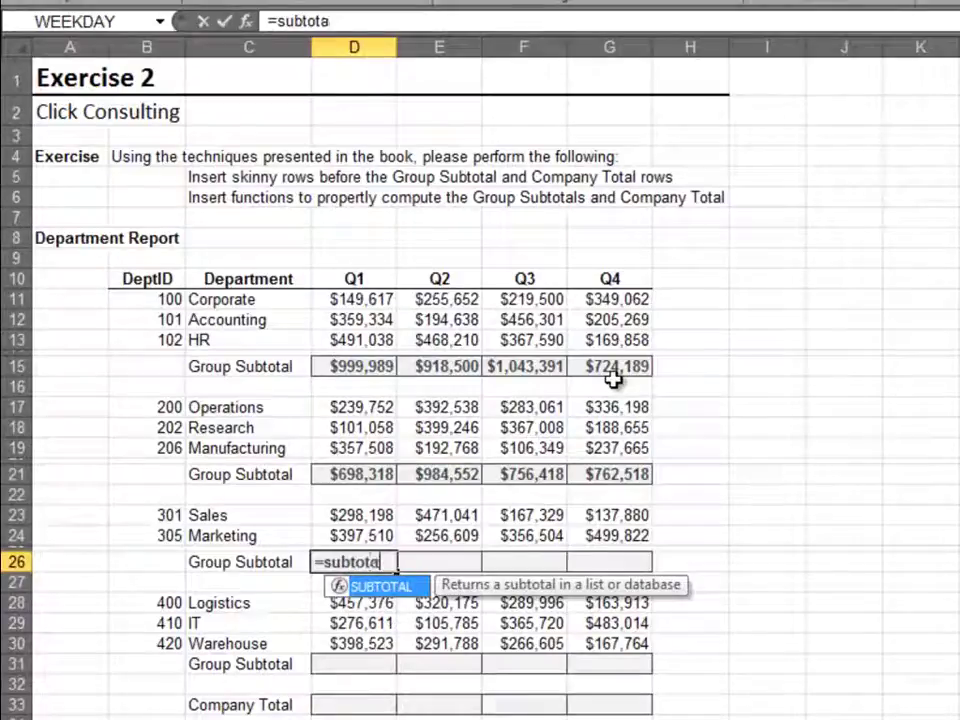
{"action": "type", "text": "l(9,"}
{"action": "key", "text": "Up"}
{"action": "key", "text": "Up"}
{"action": "key", "text": "Up"}
{"action": "key", "text": "shift+Down"}
{"action": "key", "text": "shift+Down"}
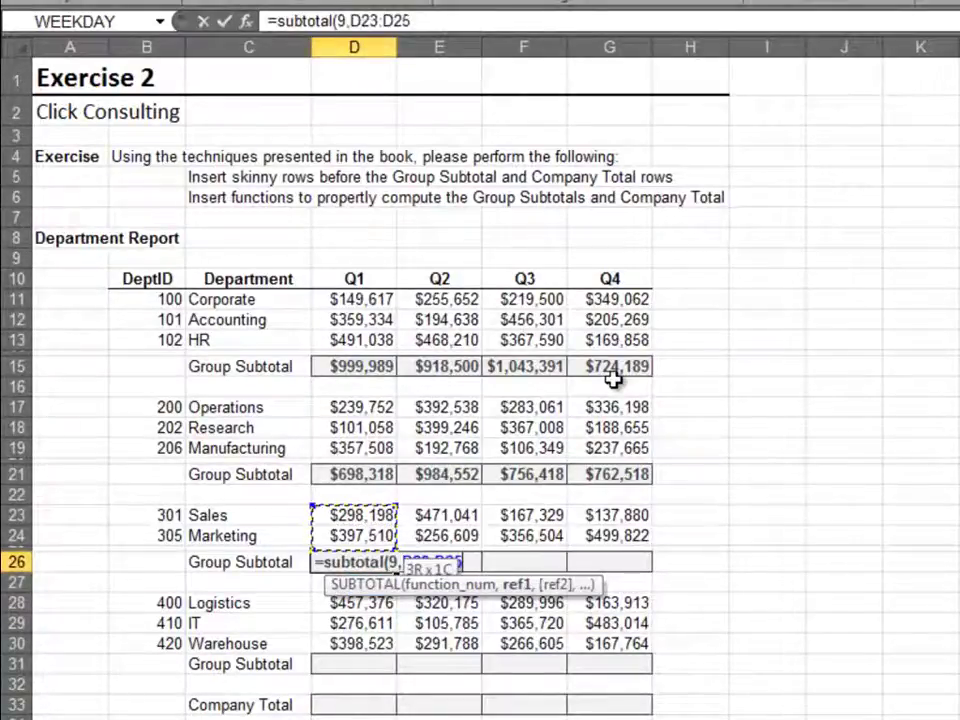
{"action": "key", "text": "ctrl+Return"}
{"action": "key", "text": "shift+Right"}
{"action": "key", "text": "shift+Right"}
{"action": "key", "text": "shift+Right"}
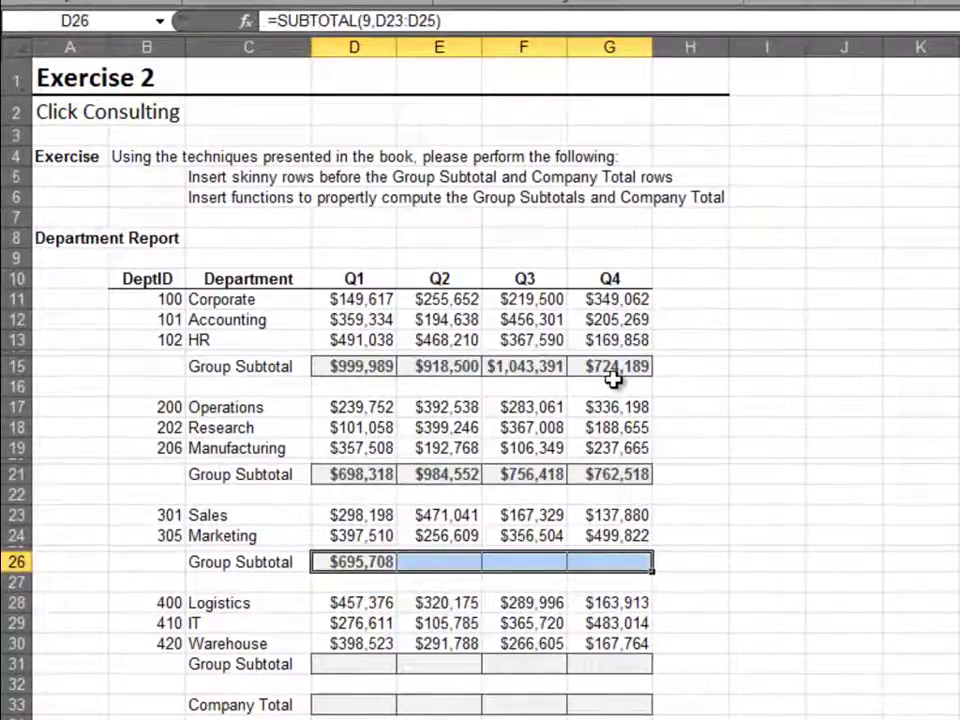
{"action": "key", "text": "ctrl+r"}
Insert a blank row above the last Group Subtotal
{"action": "key", "text": "Down"}
{"action": "key", "text": "Down"}
{"action": "key", "text": "Down"}
{"action": "key", "text": "Down"}
{"action": "key", "text": "Down"}
{"action": "key", "text": "shift+space"}
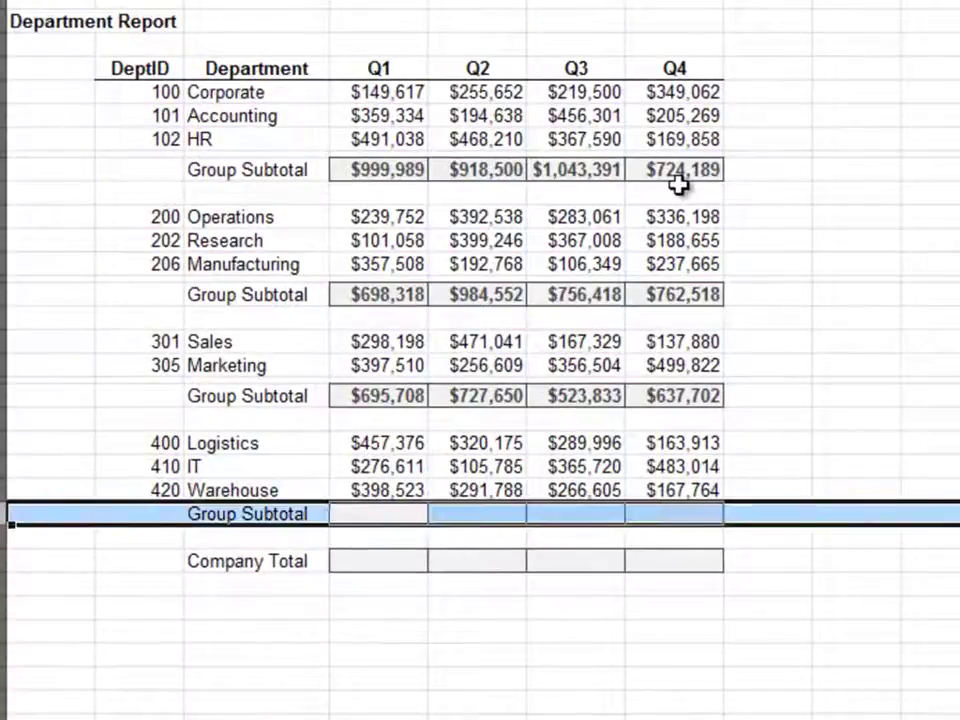
{"action": "key", "text": "ctrl+shift+plus"}
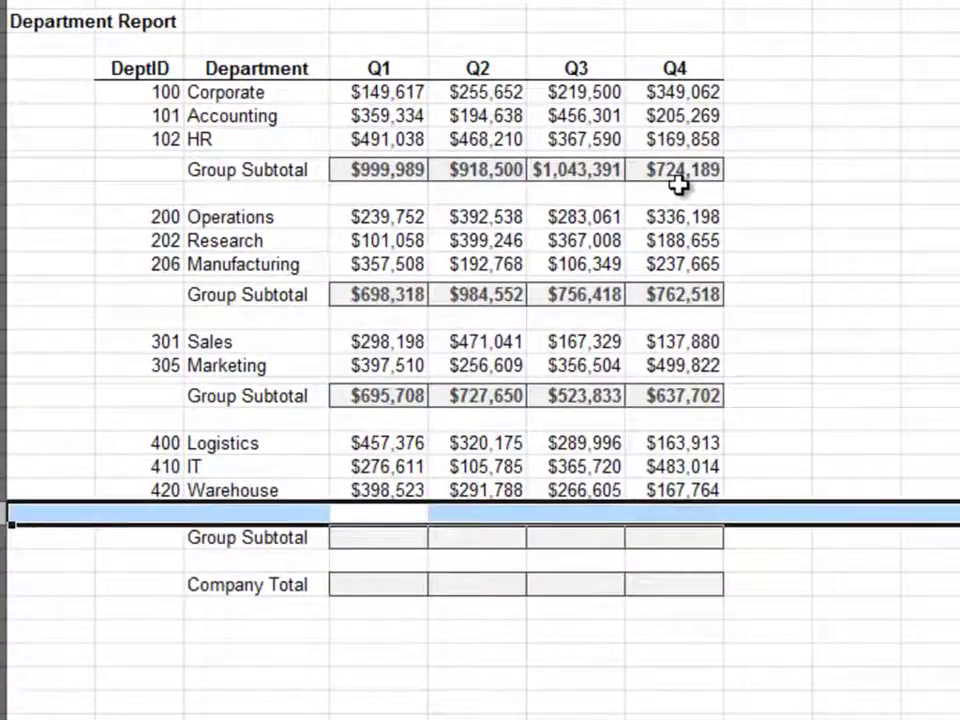
Make the new row 4 high and subtotal Logistics Q1–Q4: $1,132,510, $717,748, $922,321, $814,691
{"action": "key", "text": "alt+h"}
{"action": "type", "text": "oh4"}
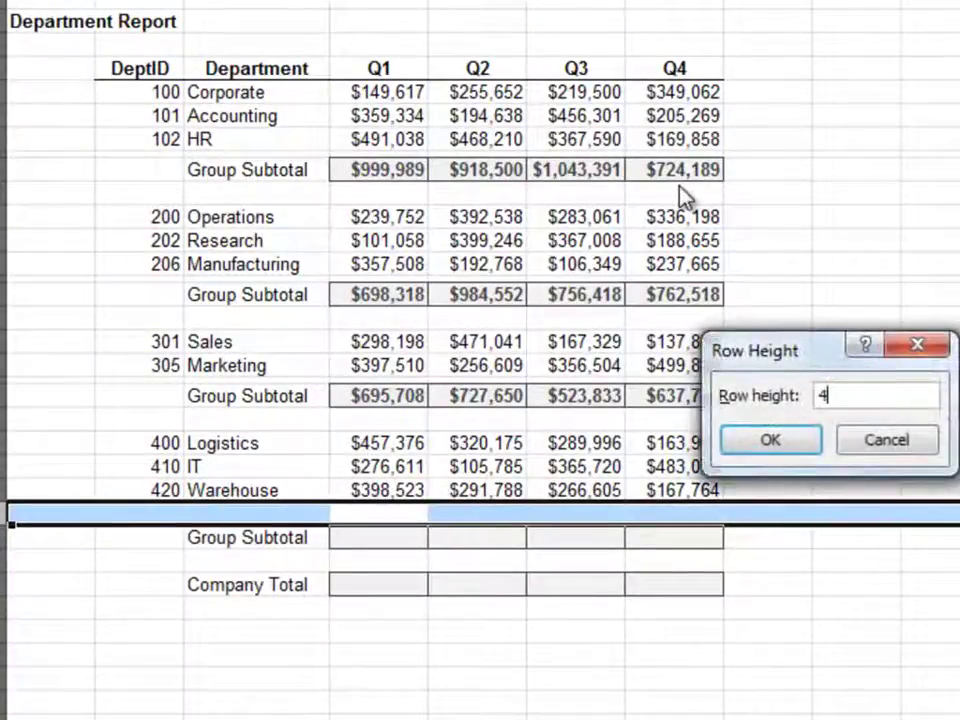
{"action": "key", "text": "Return"}
{"action": "key", "text": "Down"}
{"action": "type", "text": "="}
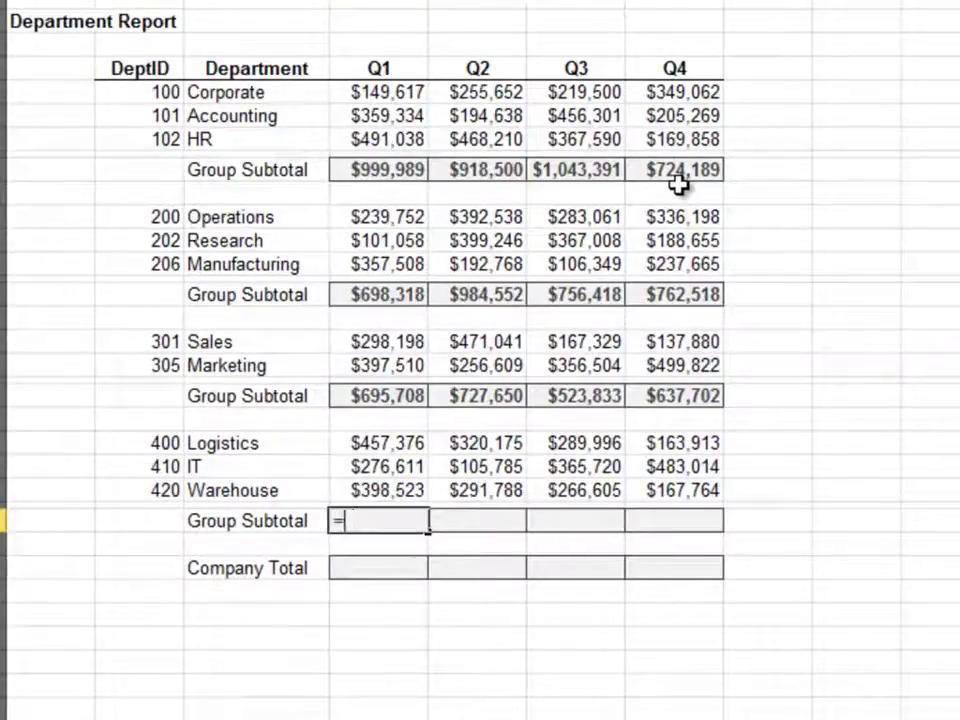
{"action": "type", "text": "subtotal(9,"}
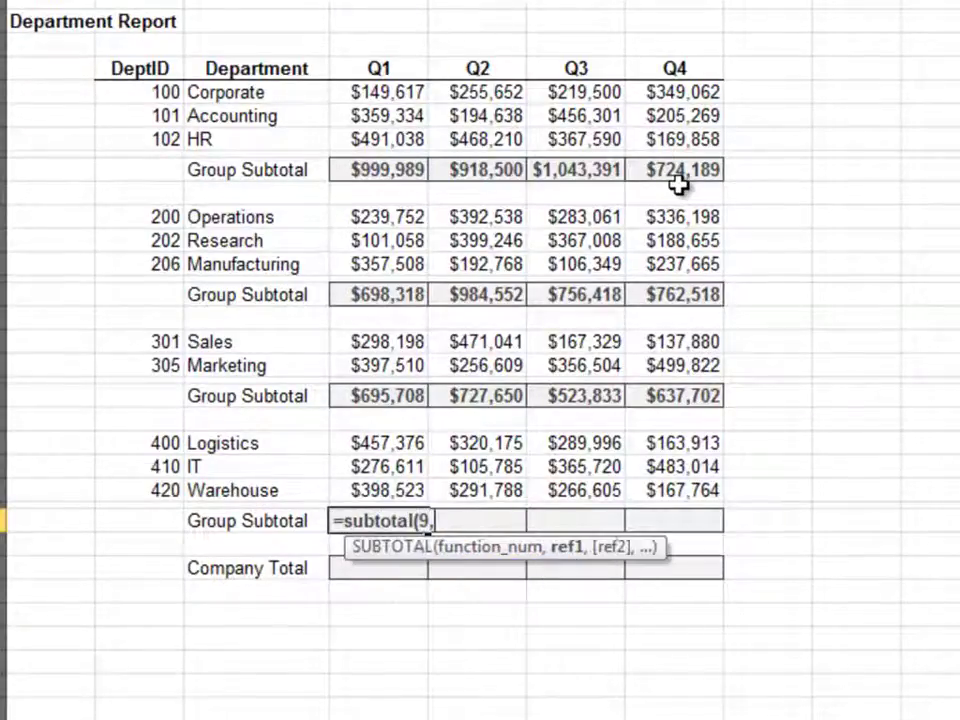
{"action": "key", "text": "shift+Up"}
{"action": "key", "text": "shift+Up"}
{"action": "key", "text": "shift+Up"}
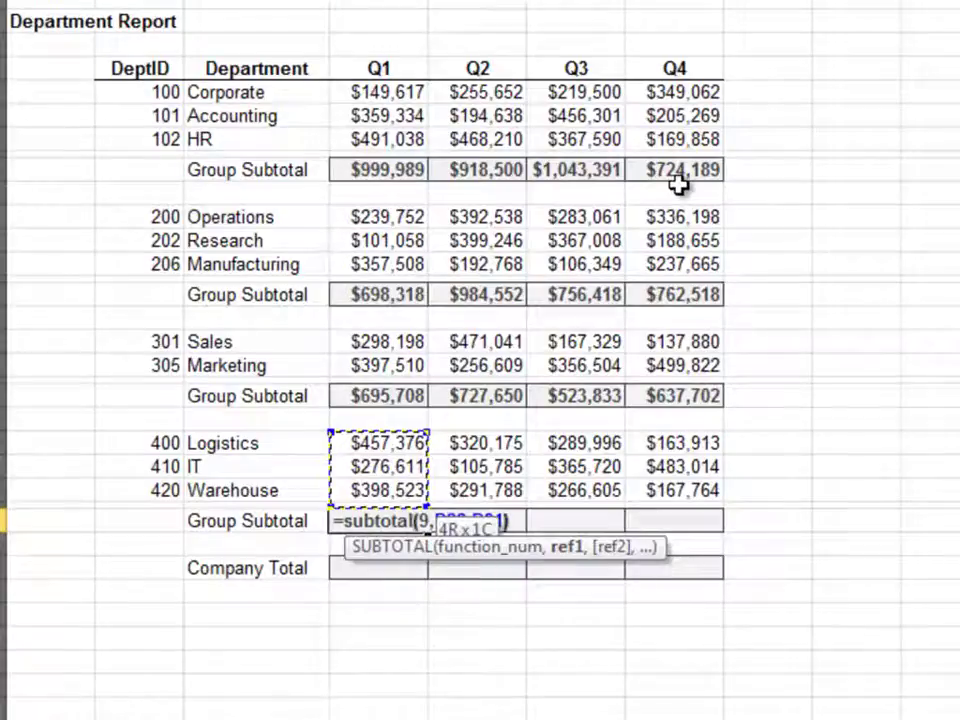
{"action": "key", "text": "Return"}
{"action": "key", "text": "Up"}
{"action": "key", "text": "shift+Right"}
{"action": "key", "text": "shift+Right"}
{"action": "key", "text": "shift+Right"}
{"action": "key", "text": "ctrl+r"}
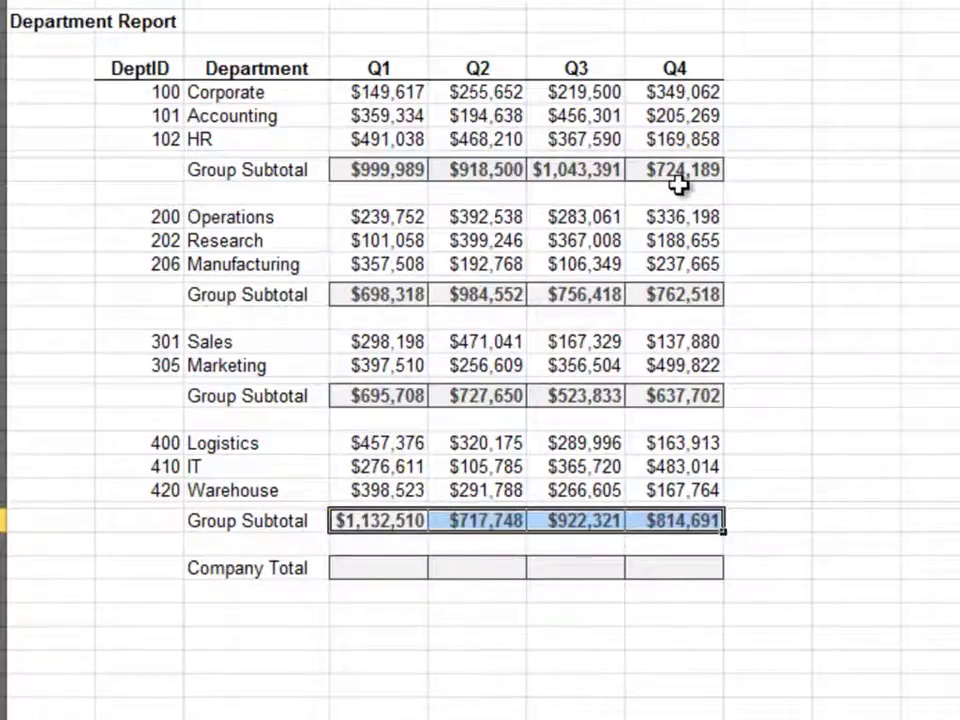
Select the entire Company Total row
{"action": "key", "text": "Down"}
{"action": "key", "text": "Down"}
{"action": "key", "text": "Down"}
{"action": "key", "text": "Up"}
{"action": "key", "text": "shift+space"}
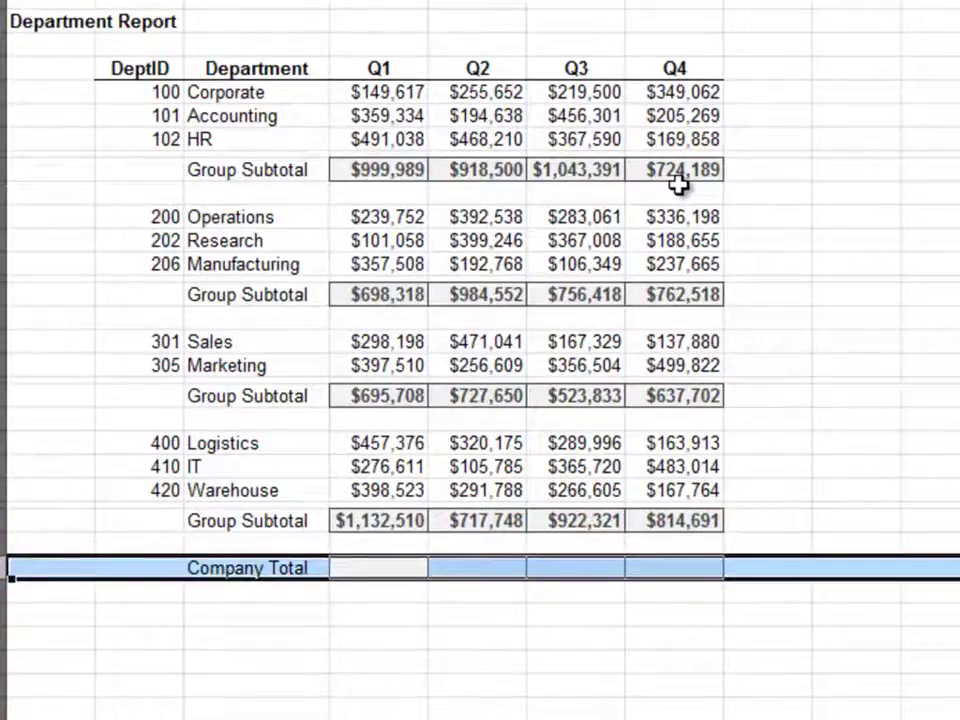
Insert a 4-high skinny row above Company Total
{"action": "key", "text": "ctrl+shift+plus"}
{"action": "key", "text": "alt+h"}
{"action": "type", "text": "oh4"}
{"action": "key", "text": "Return"}
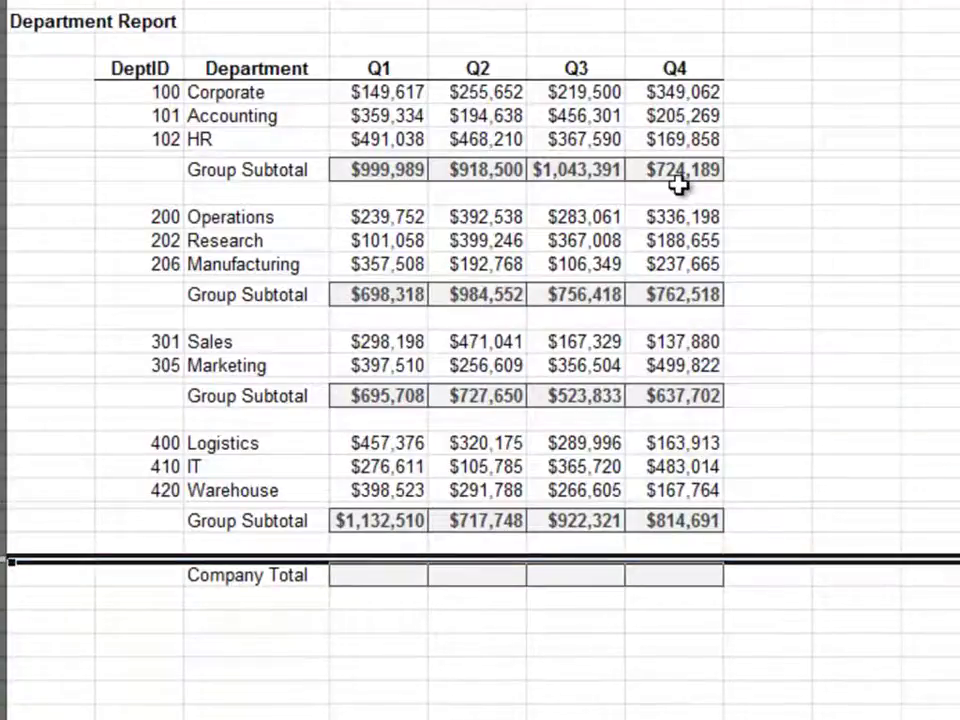
Enter =SUBTOTAL(9,D11:D34) for Company Total and fill it across Q1–Q4
{"action": "key", "text": "Down"}
{"action": "type", "text": "=subtota"}
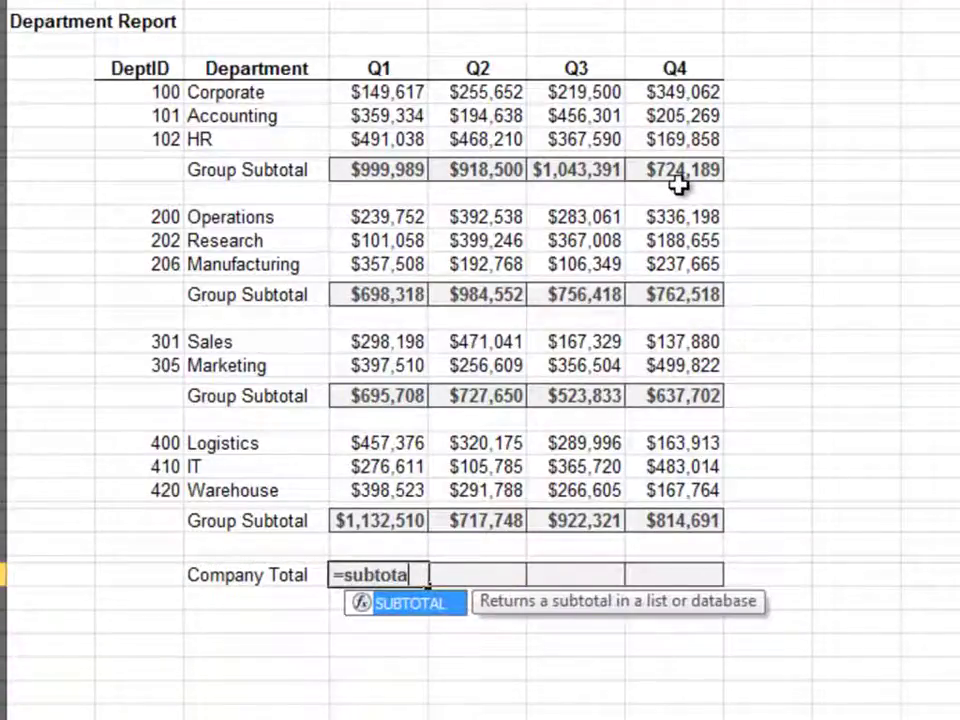
{"action": "type", "text": "l(9,"}
{"action": "key", "text": "Up"}
{"action": "key", "text": "Up"}
{"action": "key", "text": "Up"}
{"action": "key", "text": "Up"}
{"action": "key", "text": "Up"}
{"action": "key", "text": "Up"}
{"action": "key", "text": "Up"}
{"action": "key", "text": "Up"}
{"action": "key", "text": "Up"}
{"action": "key", "text": "Up"}
{"action": "key", "text": "Up"}
{"action": "key", "text": "Up"}
{"action": "key", "text": "Up"}
{"action": "key", "text": "Up"}
{"action": "key", "text": "Up"}
{"action": "key", "text": "Up"}
{"action": "key", "text": "Up"}
{"action": "key", "text": "Up"}
{"action": "key", "text": "Up"}
{"action": "key", "text": "Up"}
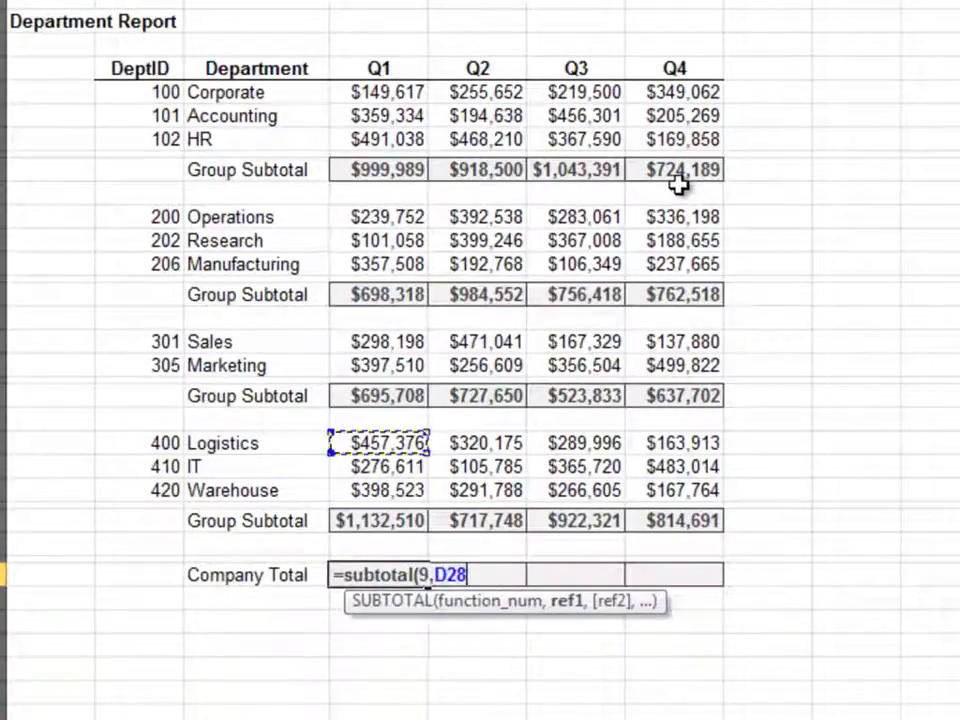
{"action": "key", "text": "Up"}
{"action": "key", "text": "Up"}
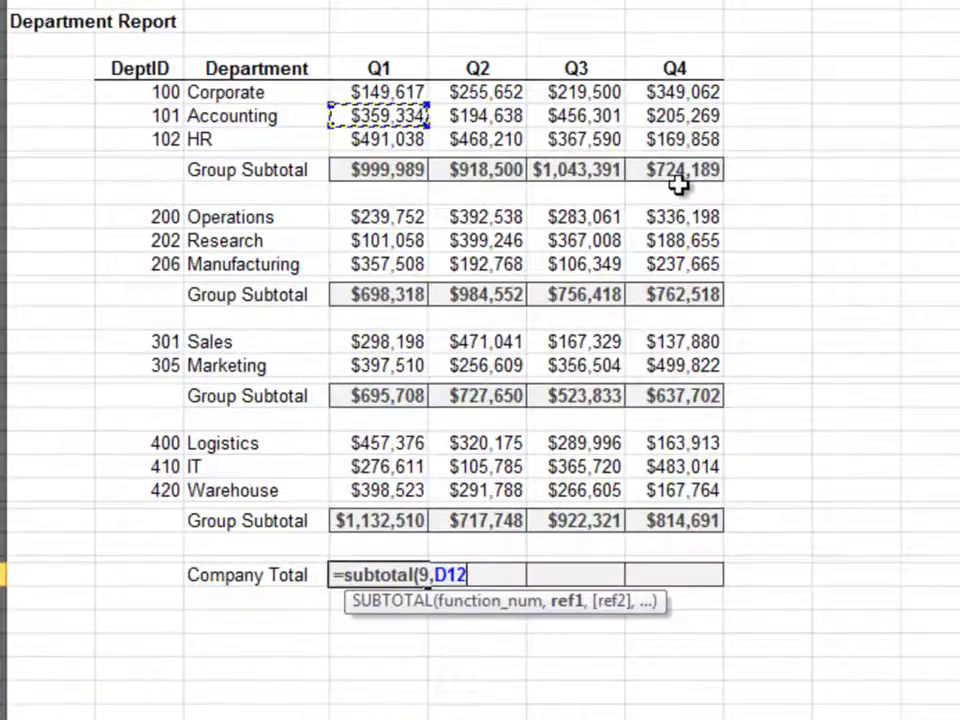
{"action": "key", "text": "shift+Down"}
{"action": "key", "text": "shift+Down"}
{"action": "key", "text": "shift+Down"}
{"action": "key", "text": "shift+Down"}
{"action": "key", "text": "shift+Down"}
{"action": "key", "text": "shift+Down"}
{"action": "key", "text": "shift+Down"}
{"action": "key", "text": "shift+Down"}
{"action": "key", "text": "shift+Down"}
{"action": "key", "text": "shift+Down"}
{"action": "key", "text": "shift+Down"}
{"action": "key", "text": "shift+Down"}
{"action": "key", "text": "shift+Down"}
{"action": "key", "text": "shift+Down"}
{"action": "key", "text": "shift+Down"}
{"action": "key", "text": "shift+Down"}
{"action": "key", "text": "shift+Down"}
{"action": "key", "text": "shift+Down"}
{"action": "key", "text": "shift+Down"}
{"action": "key", "text": "shift+Down"}
{"action": "key", "text": "shift+Down"}
{"action": "key", "text": "shift+Down"}
{"action": "key", "text": "shift+Down"}
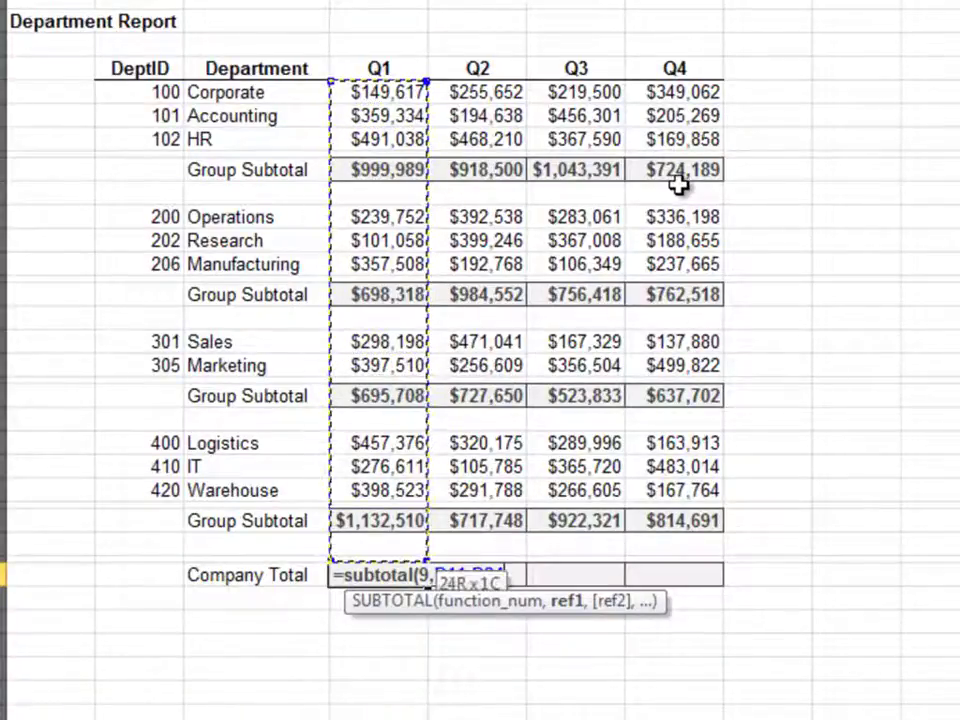
{"action": "key", "text": "Return"}
{"action": "key", "text": "Up"}
{"action": "key", "text": "shift+Right"}
{"action": "key", "text": "shift+Right"}
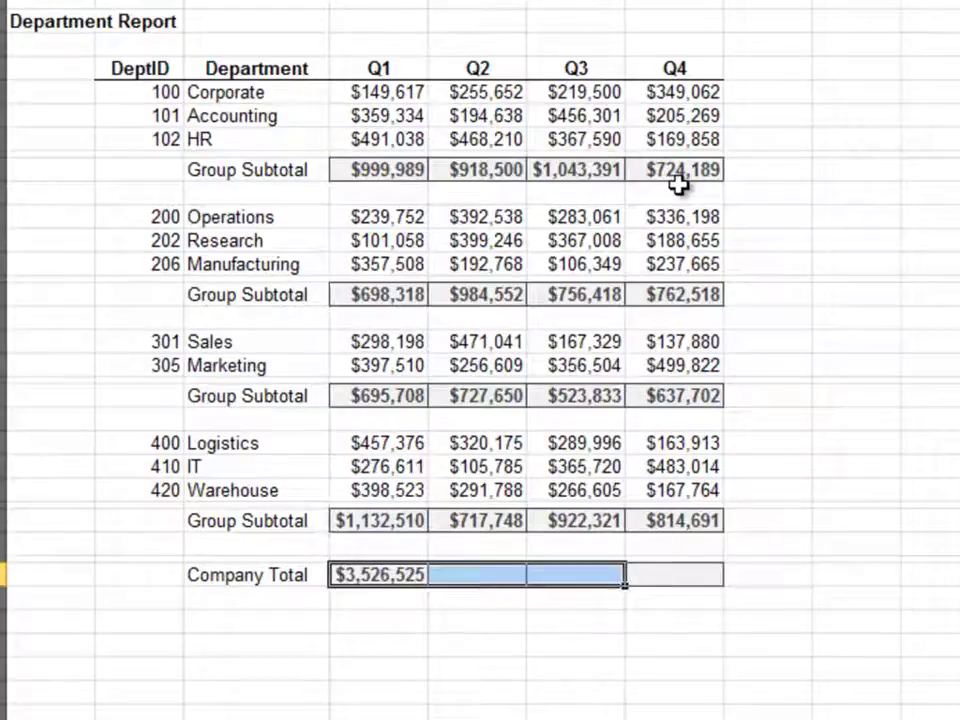
{"action": "key", "text": "shift+Right"}
{"action": "key", "text": "ctrl+r"}
Review the Company Total and Group Subtotal SUBTOTAL formulas up the Q1 column without changing them
{"action": "key", "text": "Right"}
{"action": "key", "text": "Left"}
{"action": "key", "text": "F2"}
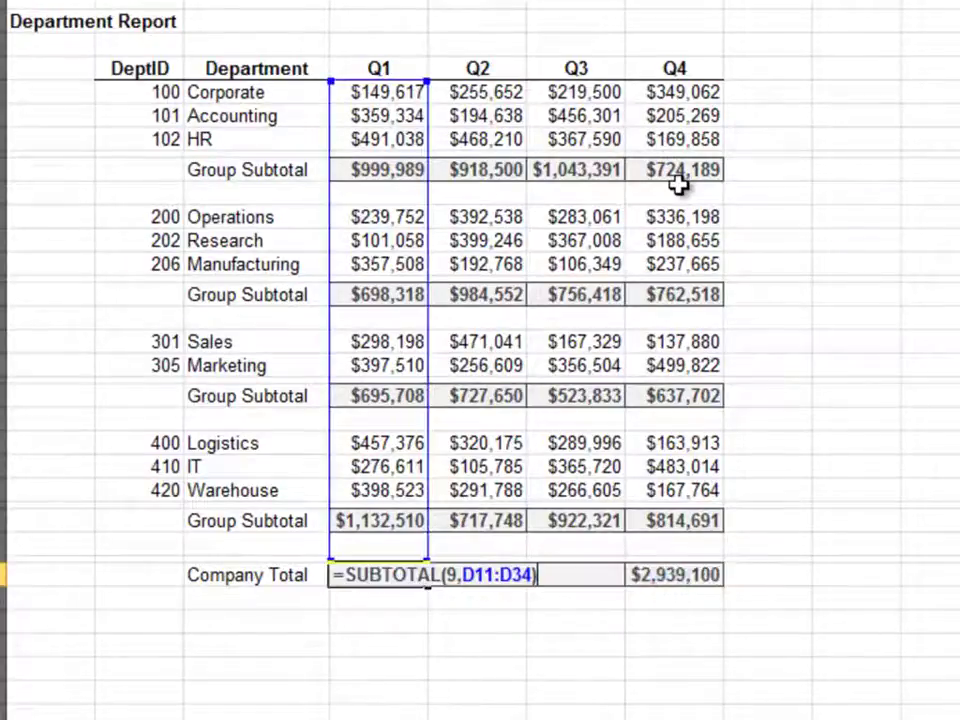
{"action": "key", "text": "Escape"}
{"action": "key", "text": "Up"}
{"action": "key", "text": "Up"}
{"action": "key", "text": "F2"}
{"action": "key", "text": "Escape"}
{"action": "key", "text": "Up"}
{"action": "key", "text": "Up"}
{"action": "key", "text": "Up"}
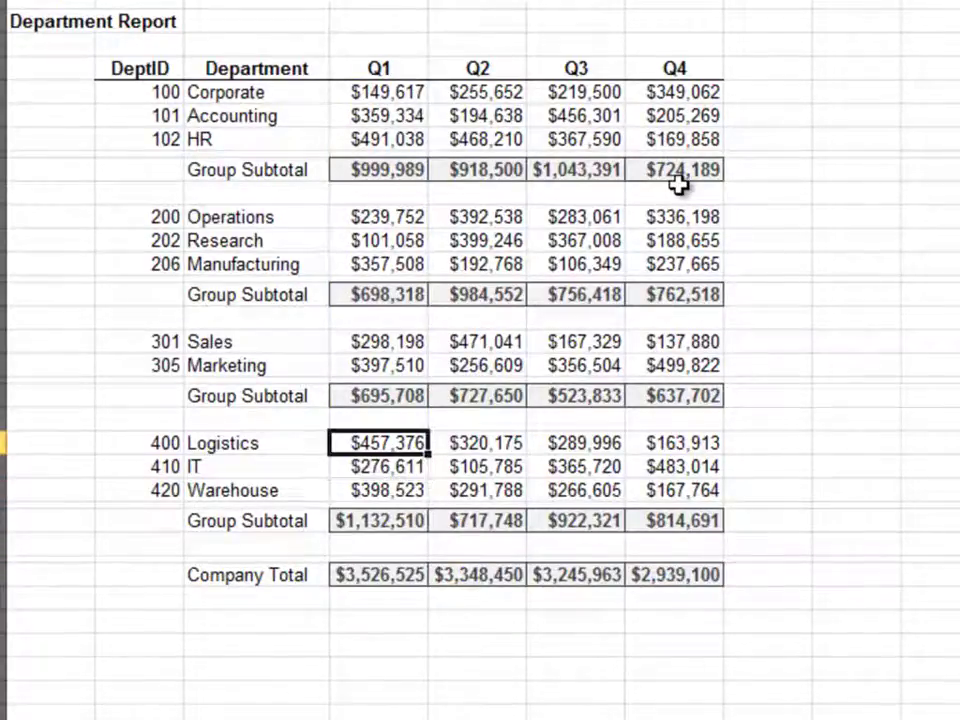
{"action": "key", "text": "Up"}
{"action": "key", "text": "Up"}
{"action": "key", "text": "F2"}
{"action": "key", "text": "Escape"}
{"action": "key", "text": "Up"}
{"action": "key", "text": "Up"}
{"action": "key", "text": "Up"}
{"action": "key", "text": "Up"}
{"action": "key", "text": "F2"}
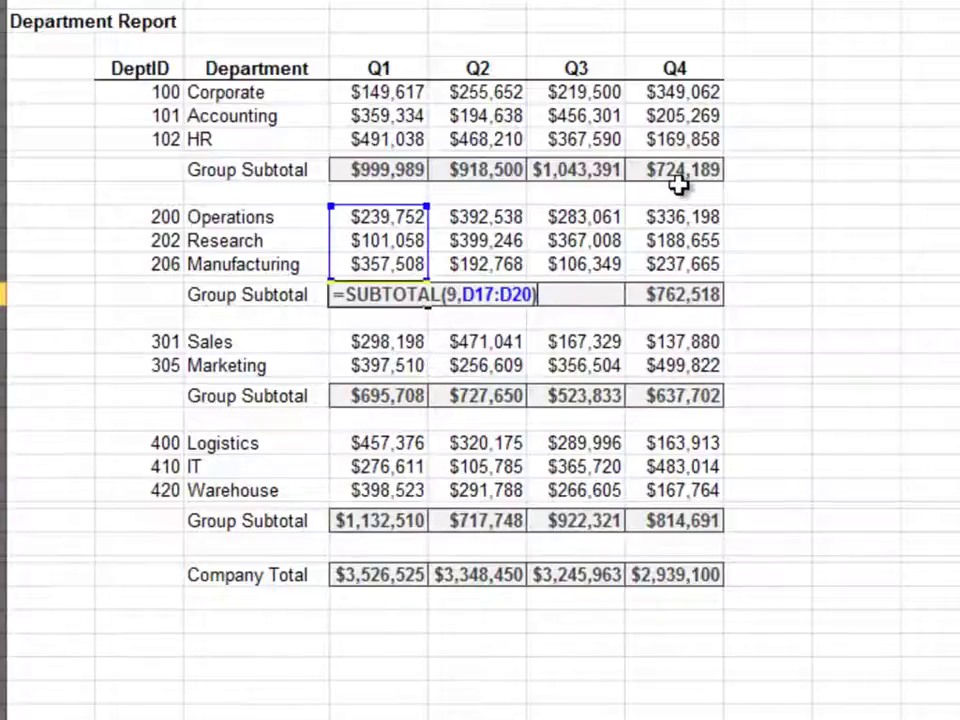
{"action": "key", "text": "Escape"}
{"action": "key", "text": "Up"}
{"action": "key", "text": "Up"}
{"action": "key", "text": "Up"}
{"action": "key", "text": "Up"}
{"action": "key", "text": "Up"}
{"action": "key", "text": "F2"}
{"action": "key", "text": "Escape"}
{"action": "key", "text": "Up"}
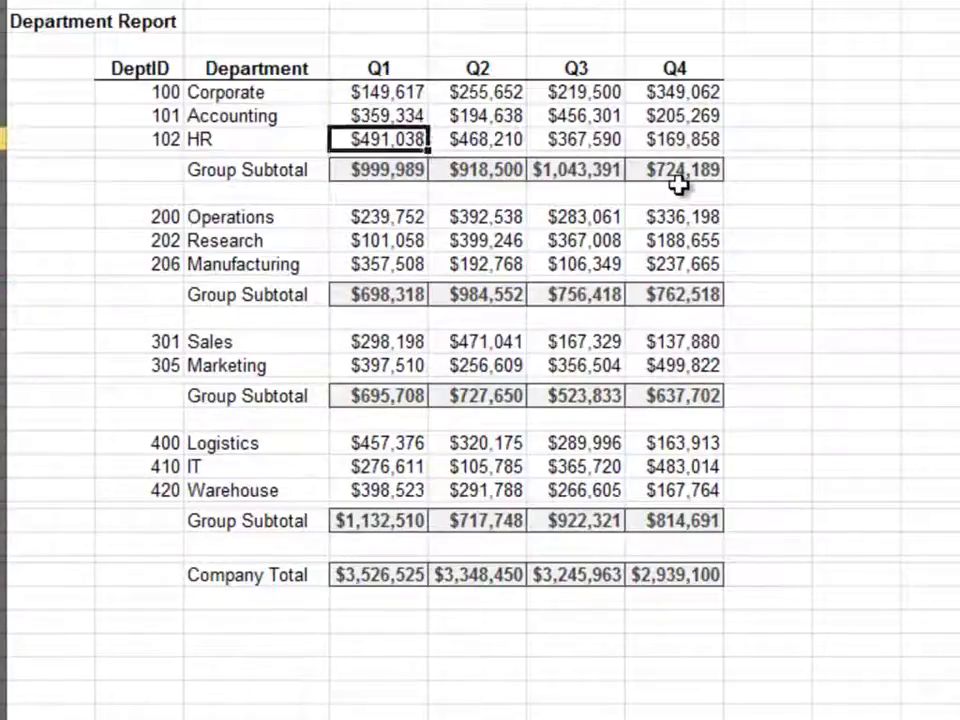
{"action": "key", "text": "Up"}
{"action": "key", "text": "Up"}
{"action": "key", "text": "Up"}
{"action": "key", "text": "Up"}
{"action": "key", "text": "Up"}
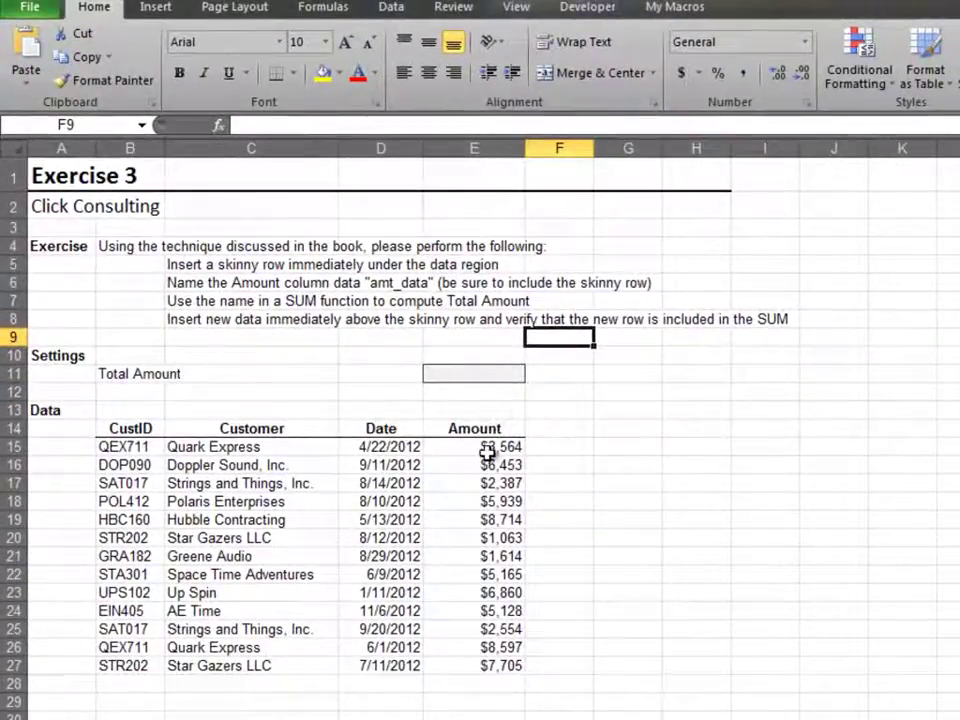
Set row 28 below the last Amount to a row height of 4
{"action": "left_click", "coordinate": [487, 452]}
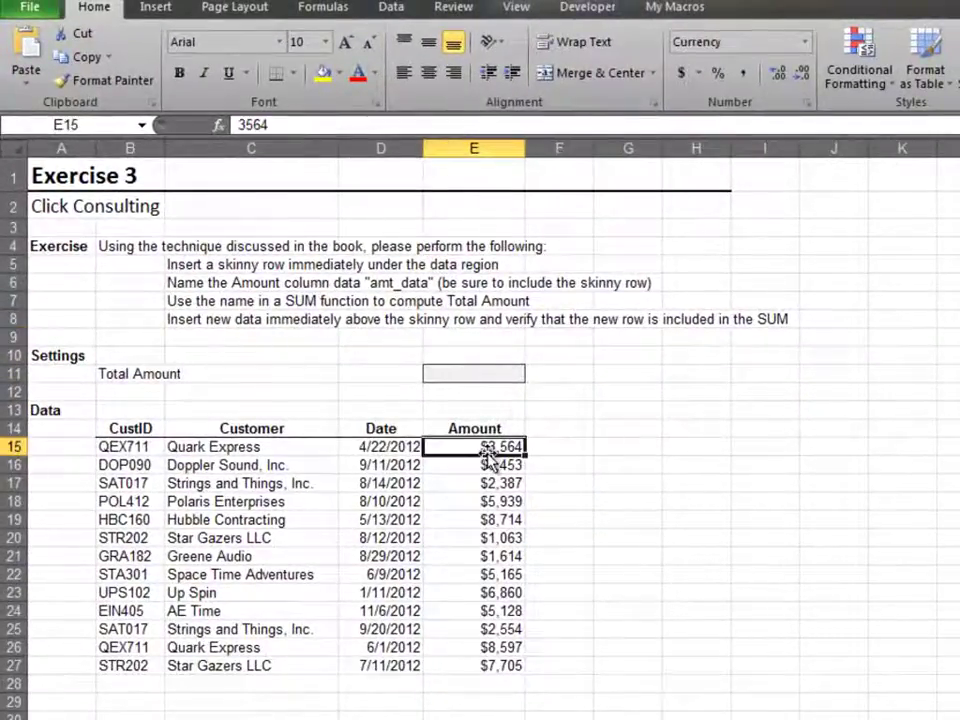
{"action": "key", "text": "ctrl+Down"}
{"action": "key", "text": "Down"}
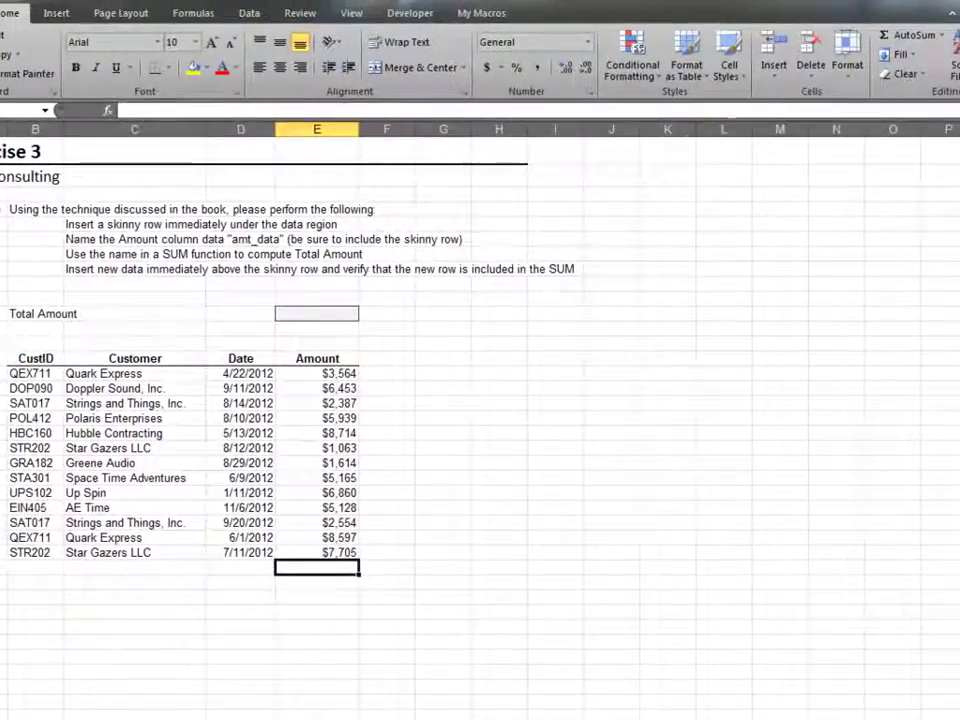
{"action": "left_click", "coordinate": [847, 62]}
{"action": "left_click", "coordinate": [864, 115]}
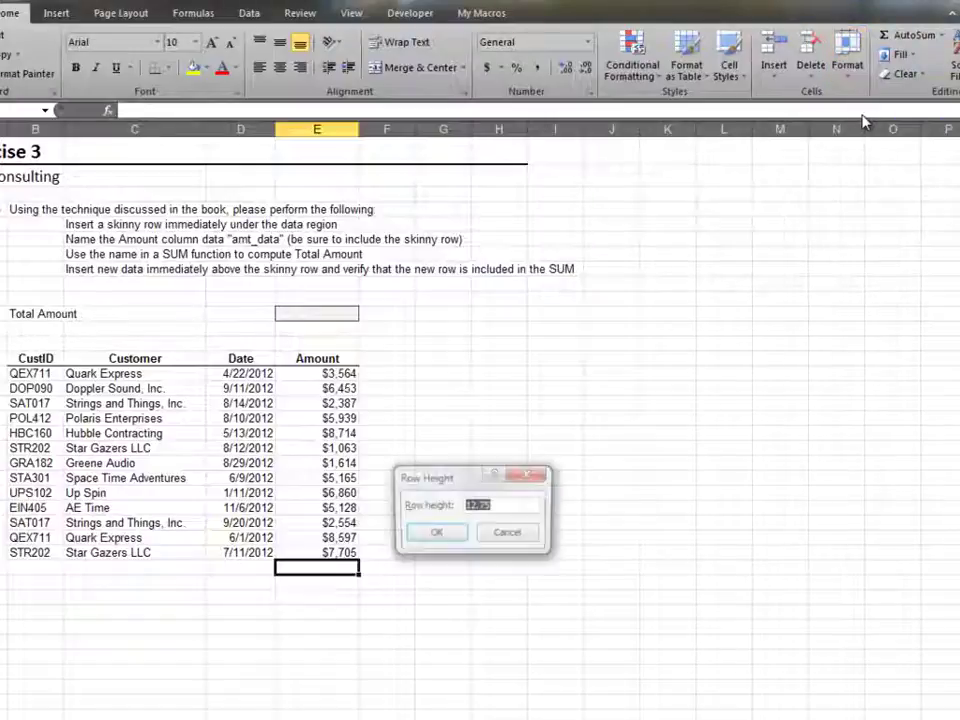
{"action": "type", "text": "4"}
{"action": "key", "text": "Return"}
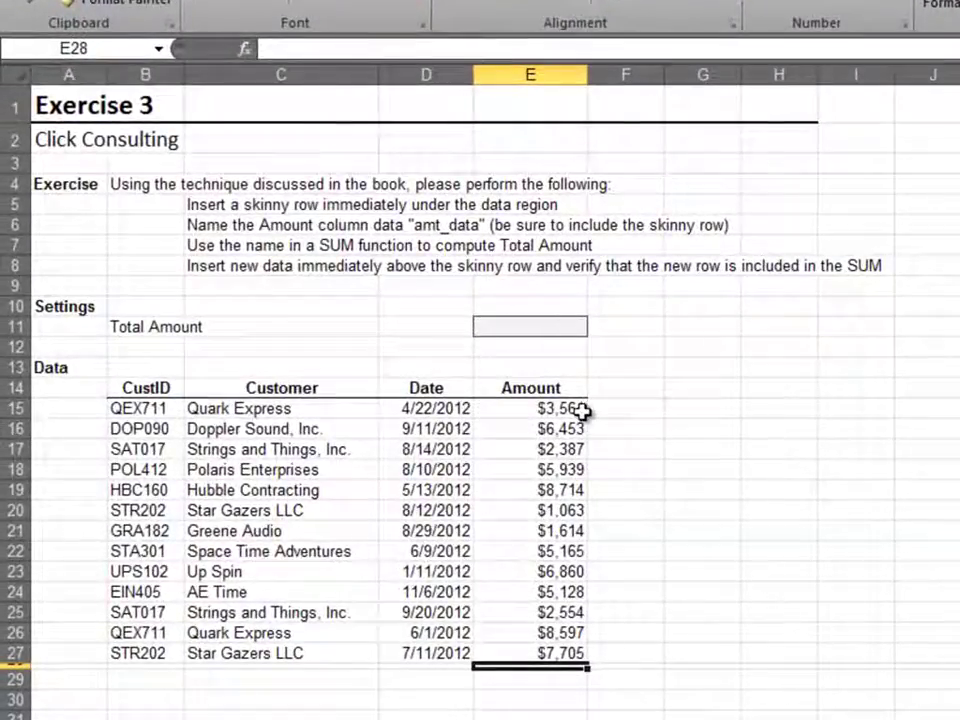
Select the Amount values E15:E27
{"action": "key", "text": "Up"}
{"action": "key", "text": "ctrl+Up"}
{"action": "key", "text": "Down"}
{"action": "key", "text": "ctrl+shift+Down"}
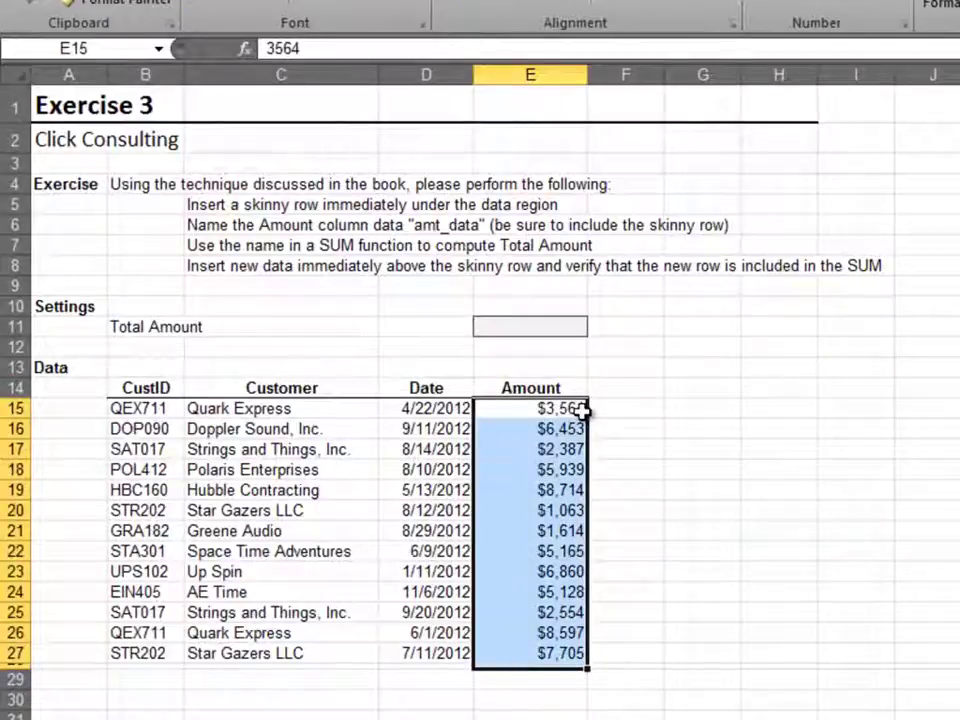
Name the Amount range amt_data and total it with =SUM(amt_data) in the Total Amount cell
{"action": "left_click", "coordinate": [121, 55]}
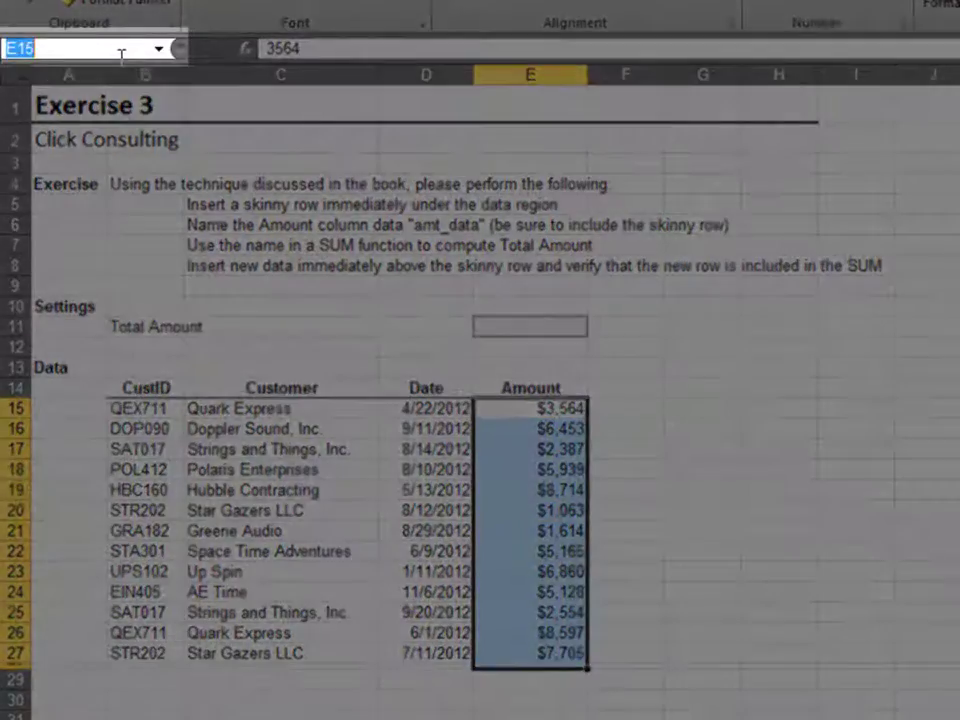
{"action": "type", "text": "amt"}
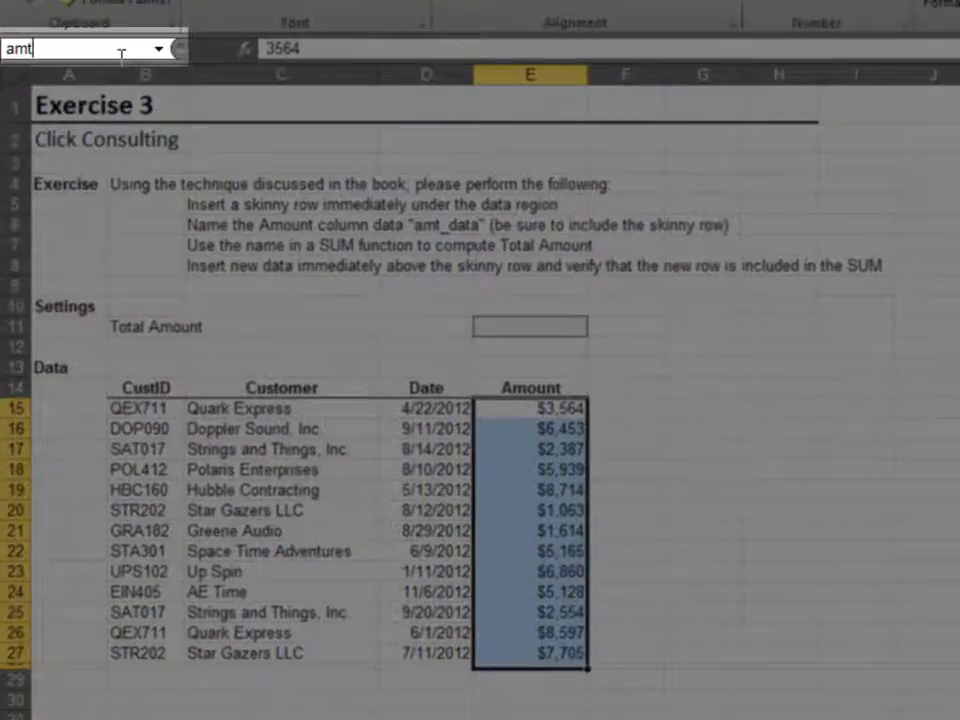
{"action": "type", "text": "_d"}
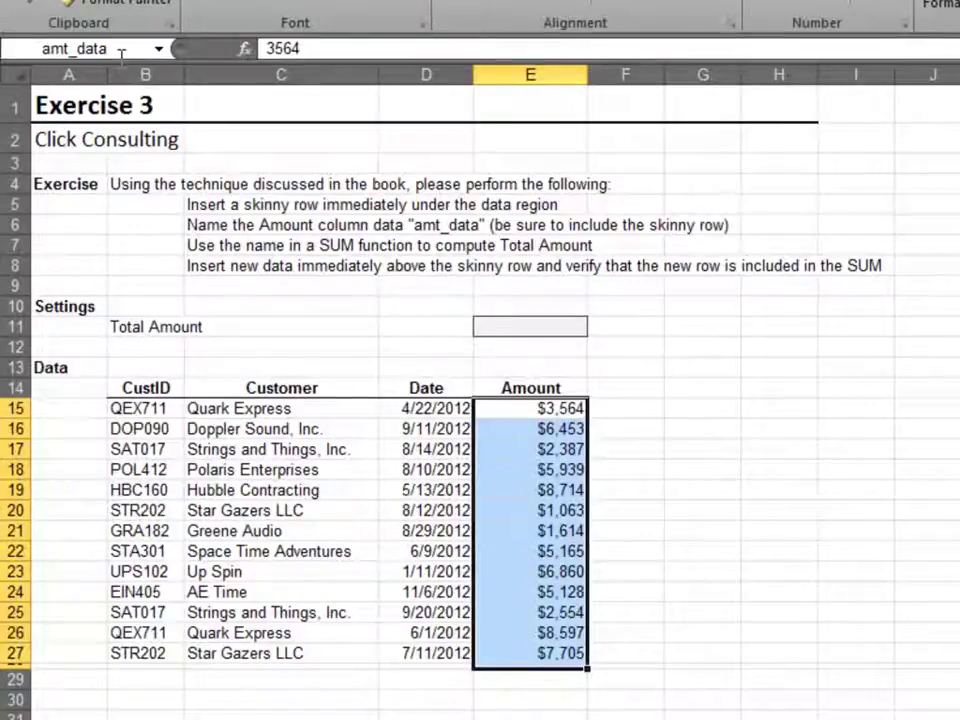
{"action": "type", "text": "ata"}
{"action": "key", "text": "Return"}
{"action": "key", "text": "Up"}
{"action": "key", "text": "Up"}
{"action": "key", "text": "Up"}
{"action": "key", "text": "Up"}
{"action": "type", "text": "=s"}
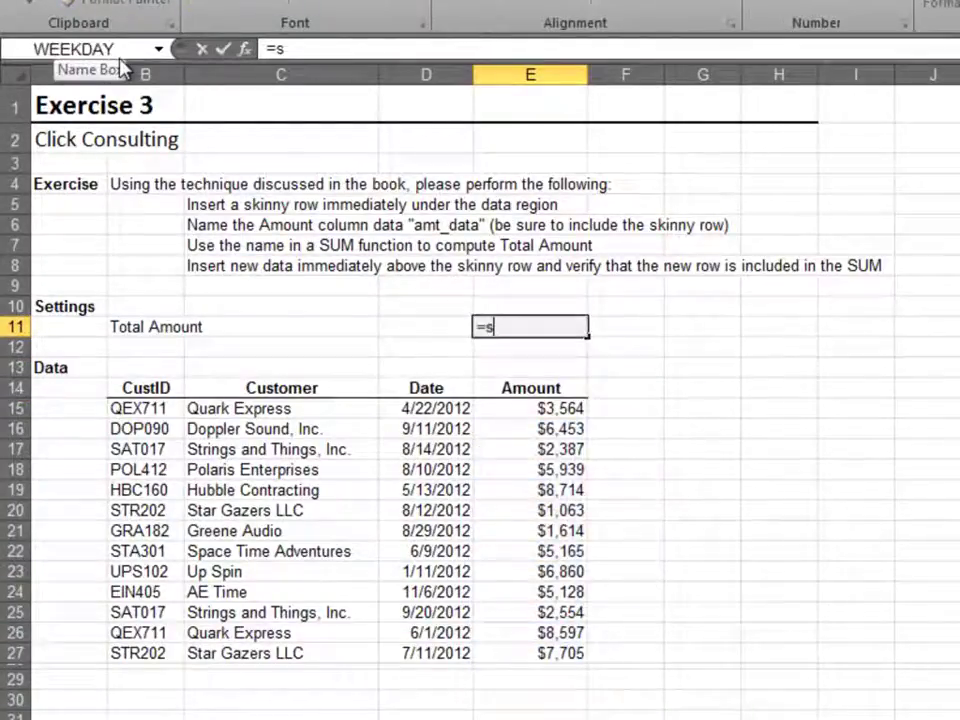
{"action": "type", "text": "um(amt"}
{"action": "key", "text": "Tab"}
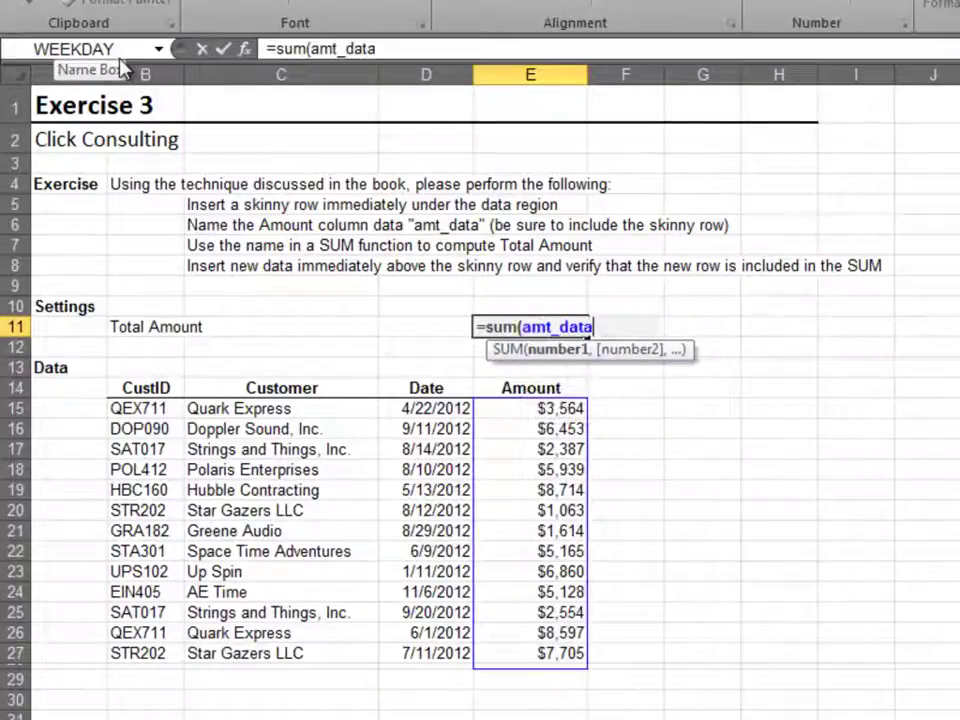
{"action": "type", "text": ")"}
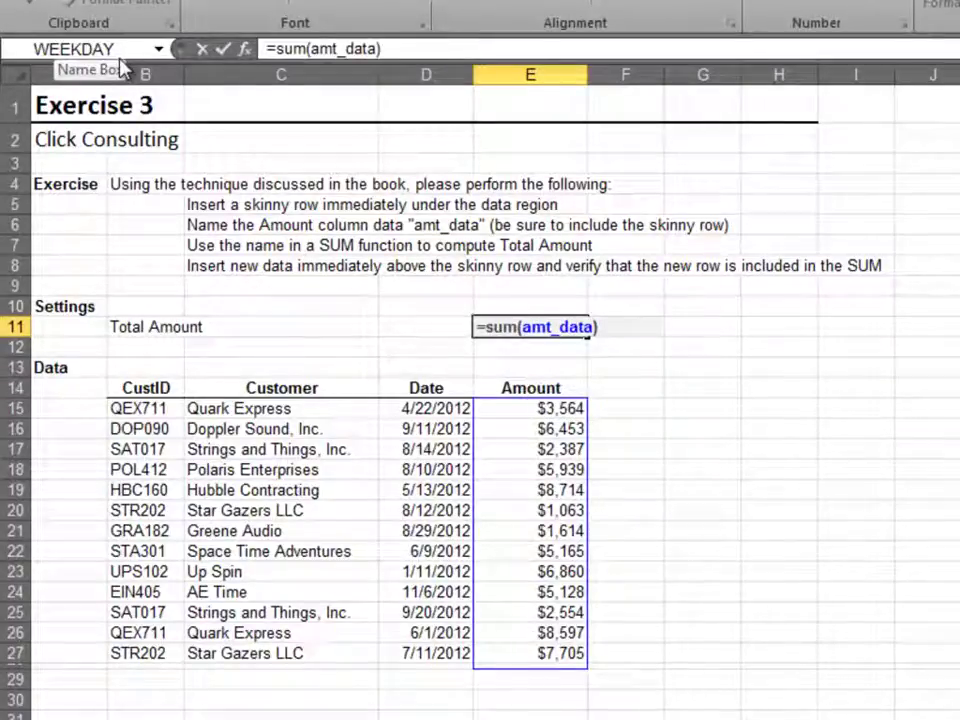
{"action": "key", "text": "Return"}
Insert a new row above skinny row 28 and enter a 100 amount, raising the total to $65,843
{"action": "key", "text": "ctrl+Down"}
{"action": "key", "text": "ctrl+Down"}
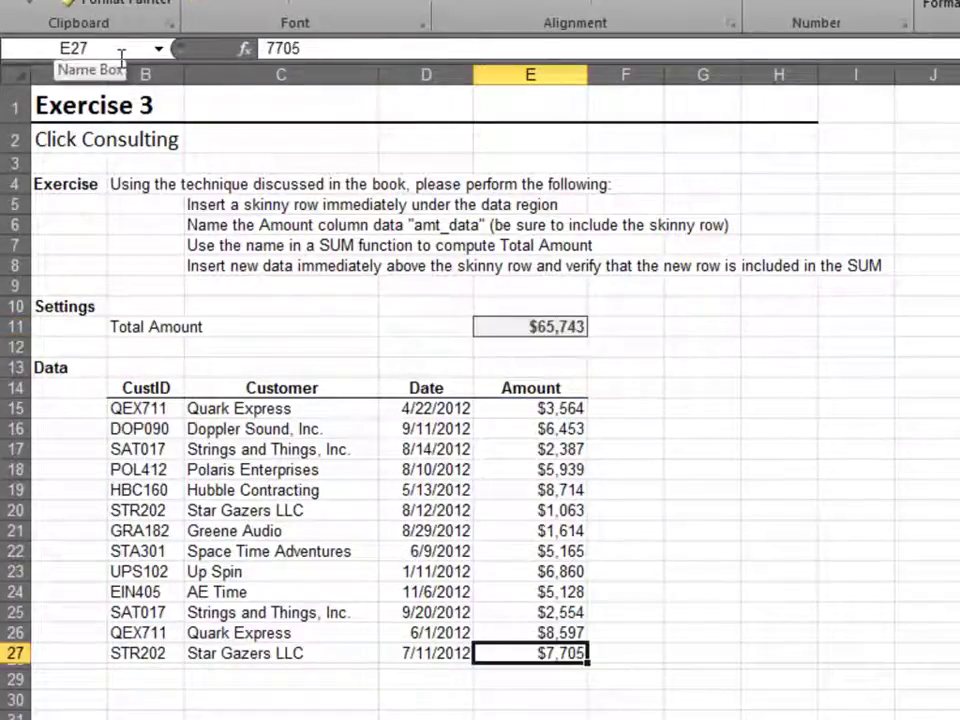
{"action": "key", "text": "Down"}
{"action": "key", "text": "shift+space"}
{"action": "key", "text": "ctrl+shift+plus"}
{"action": "key", "text": "Right"}
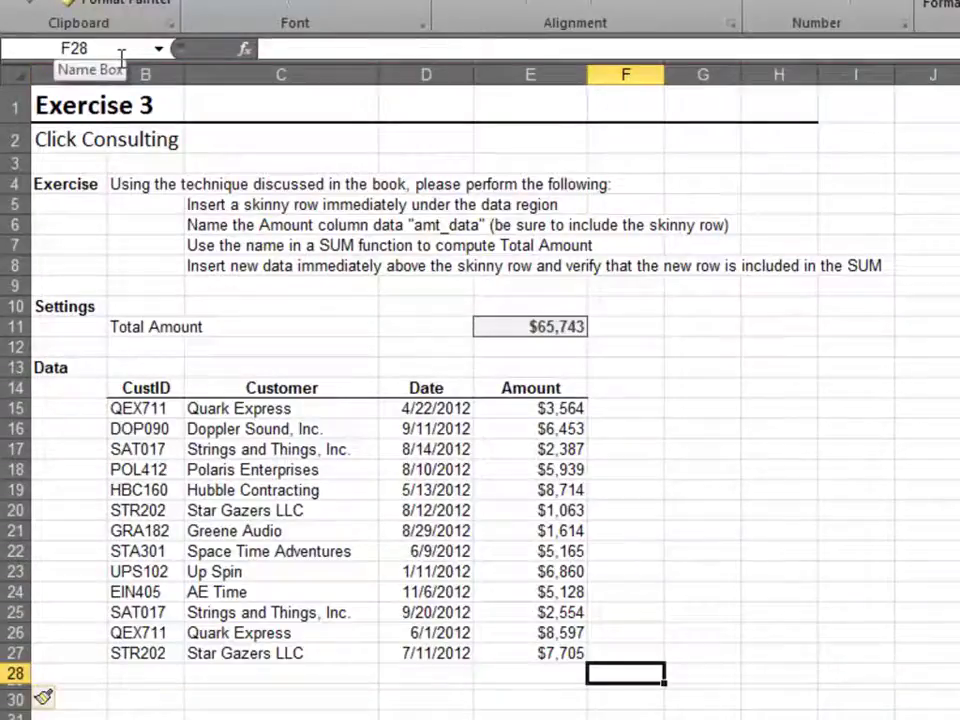
{"action": "key", "text": "Left"}
{"action": "type", "text": "10"}
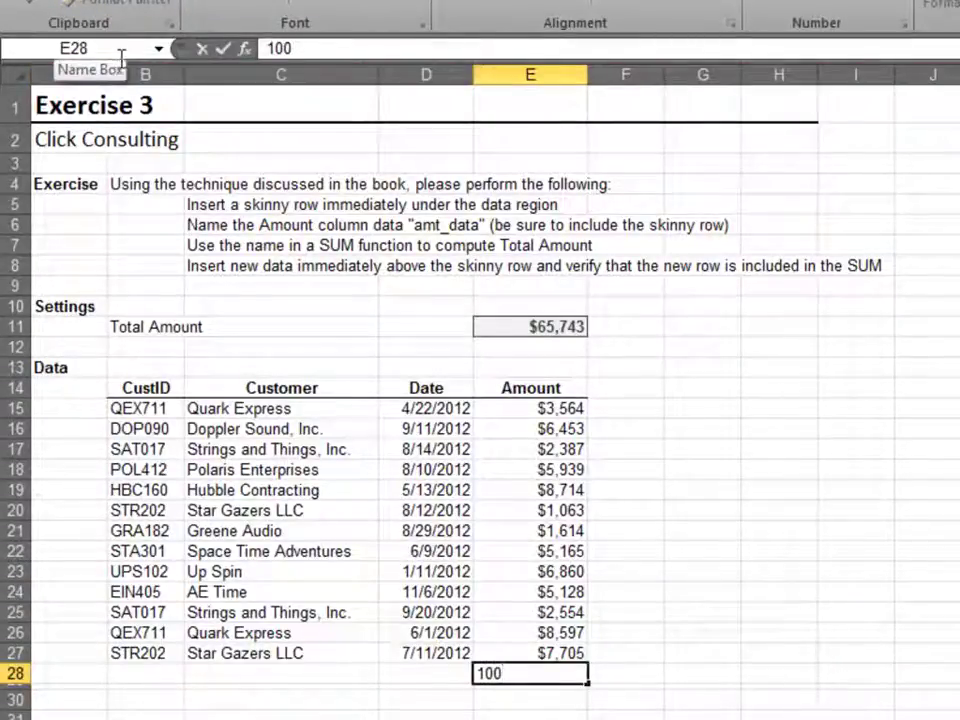
{"action": "key", "text": "Return"}
{"action": "key", "text": "Down"}
{"action": "key", "text": "Down"}
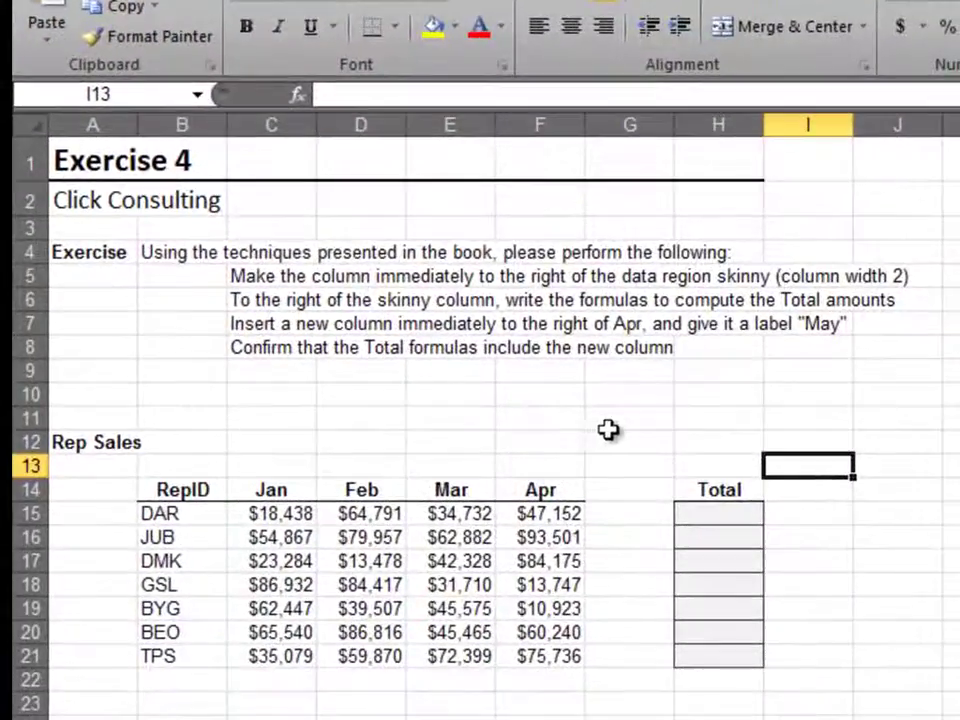
Make column G a skinny column with width 2
{"action": "left_click", "coordinate": [620, 425]}
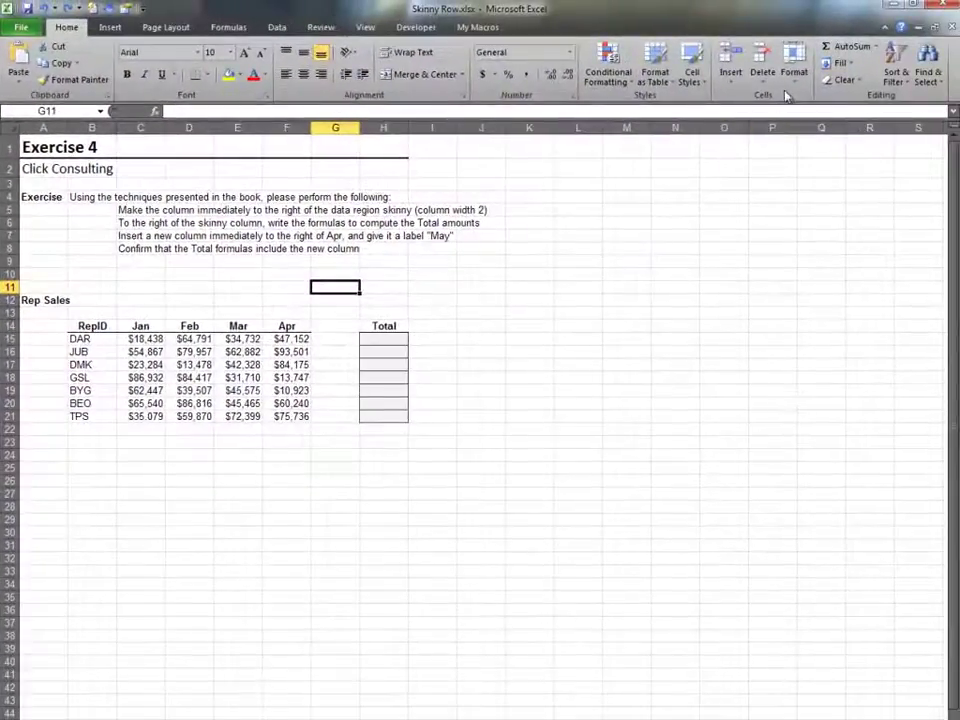
{"action": "left_click", "coordinate": [792, 80]}
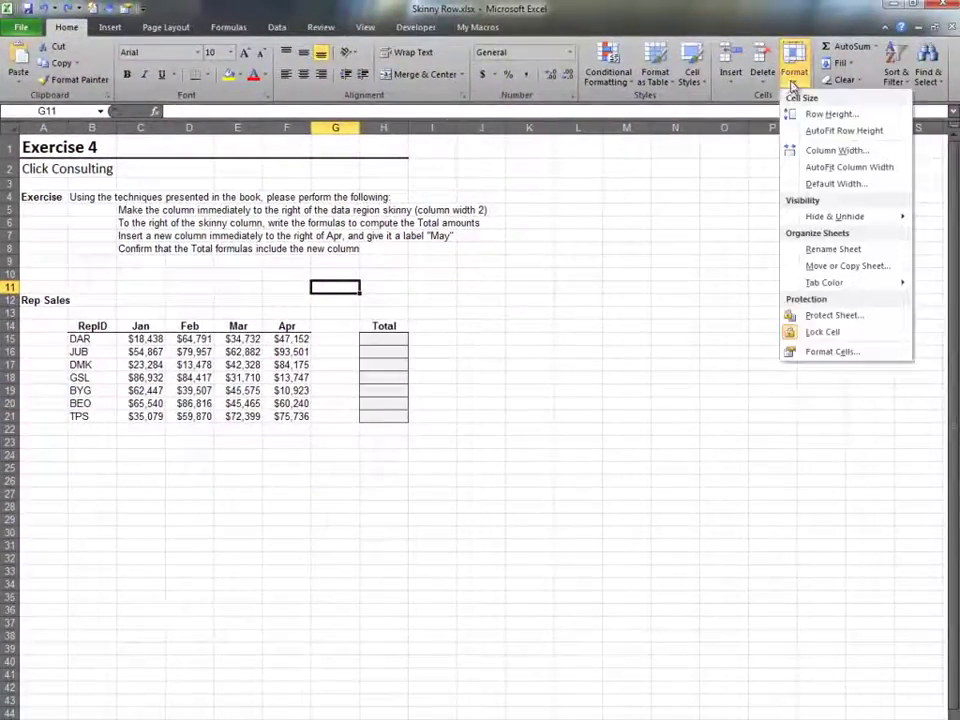
{"action": "left_click", "coordinate": [808, 150]}
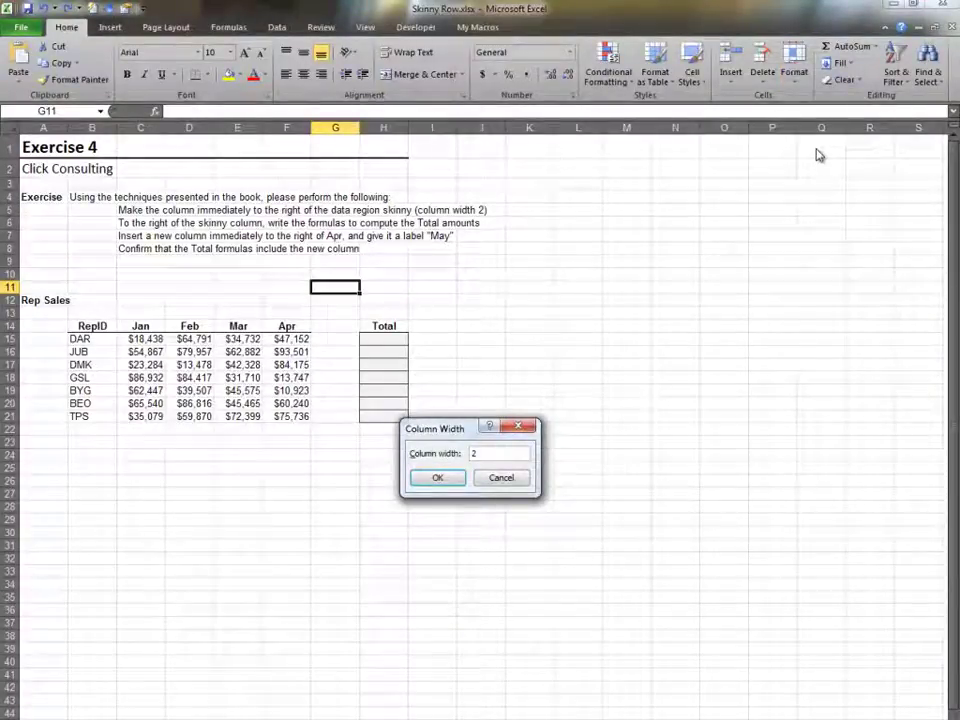
{"action": "key", "text": "Return"}
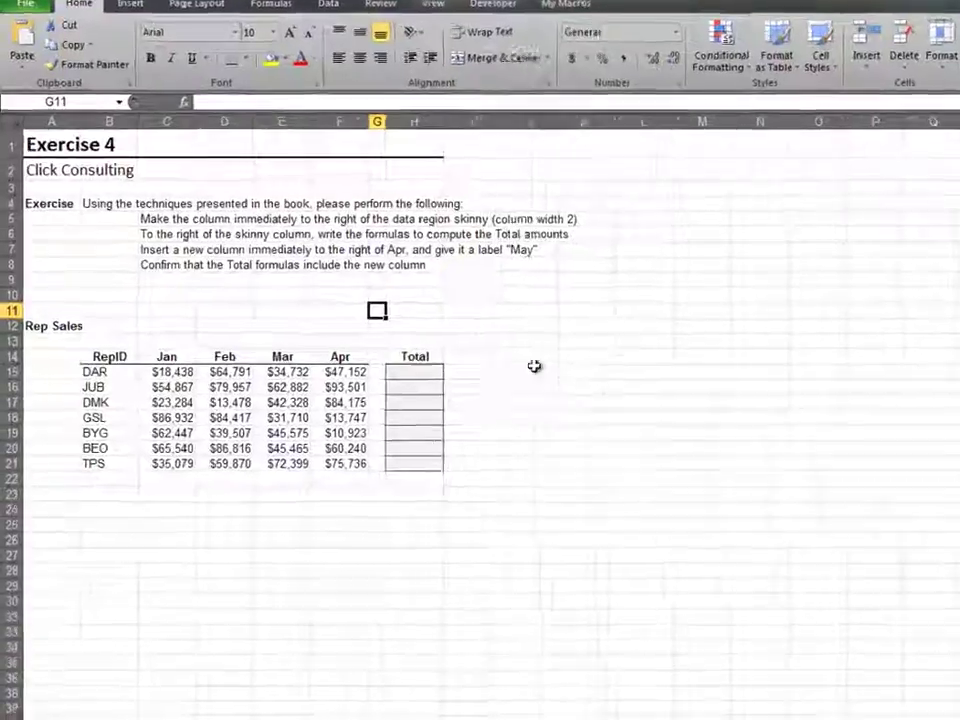
Enter =SUM(C15:G15) as DAR's Total in H15 and fill it down to H21
{"action": "left_click", "coordinate": [353, 339]}
{"action": "type", "text": "=sum("}
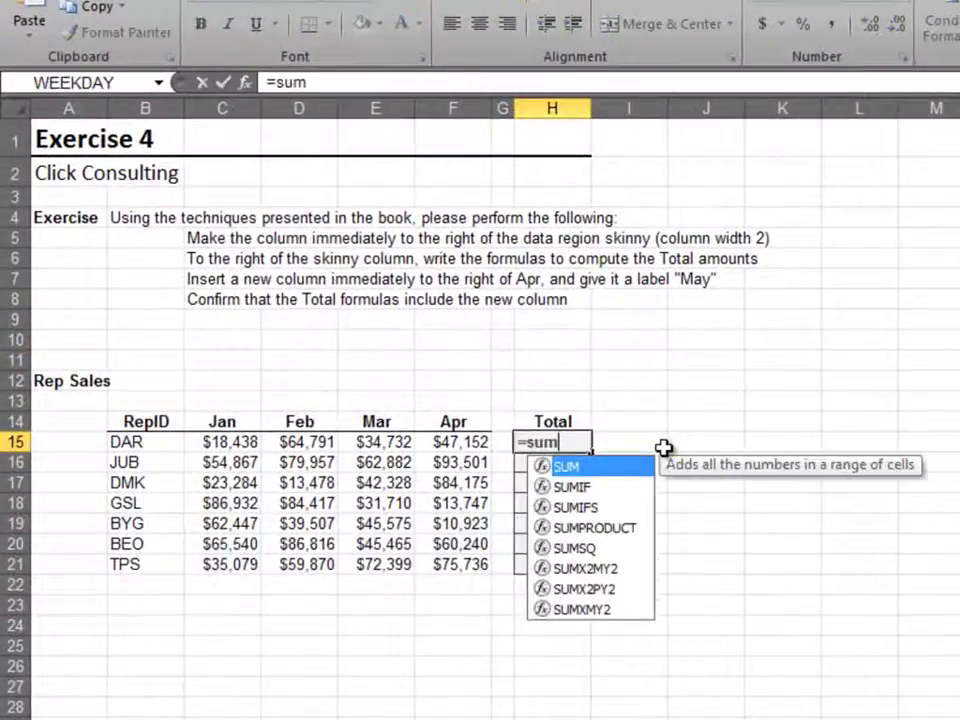
{"action": "key", "text": "Left"}
{"action": "key", "text": "Left"}
{"action": "key", "text": "Left"}
{"action": "key", "text": "Left"}
{"action": "key", "text": "Left"}
{"action": "key", "text": "shift+Right"}
{"action": "key", "text": "shift+Right"}
{"action": "key", "text": "shift+Right"}
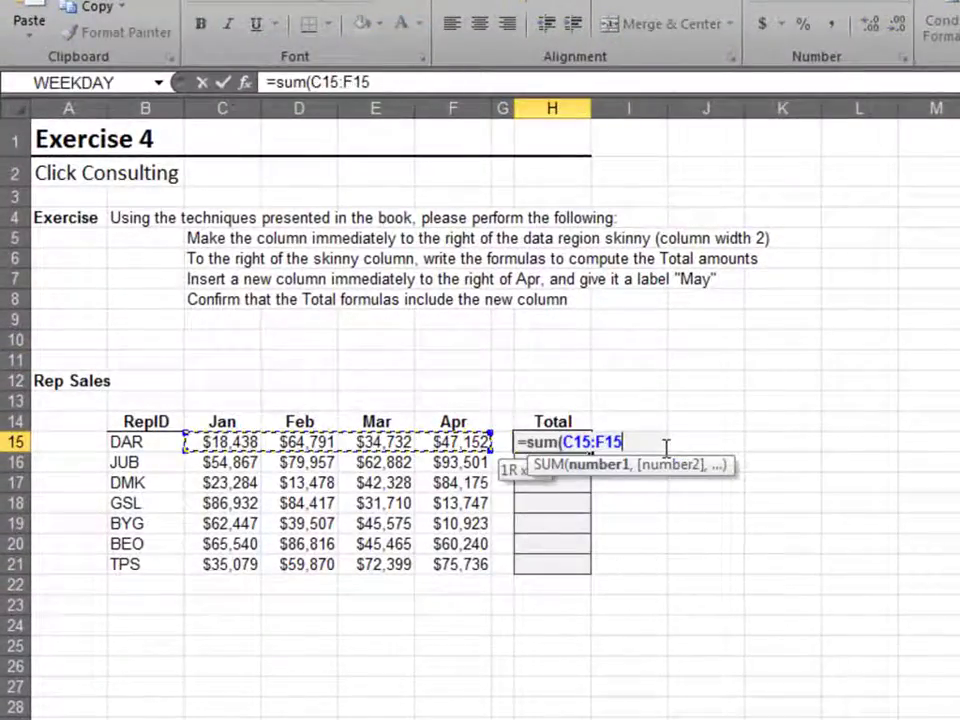
{"action": "key", "text": "shift+Right"}
{"action": "type", "text": ")"}
{"action": "key", "text": "Return"}
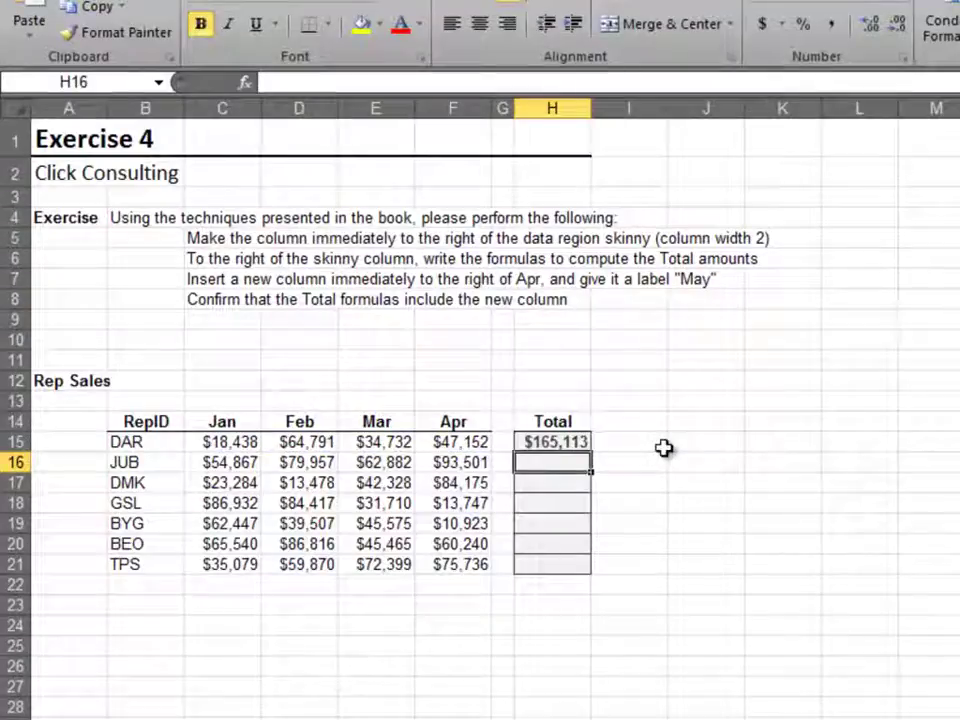
{"action": "left_click", "coordinate": [574, 441]}
{"action": "left_click_drag", "start_coordinate": [591, 451], "coordinate": [592, 571]}
{"action": "left_click", "coordinate": [501, 441]}
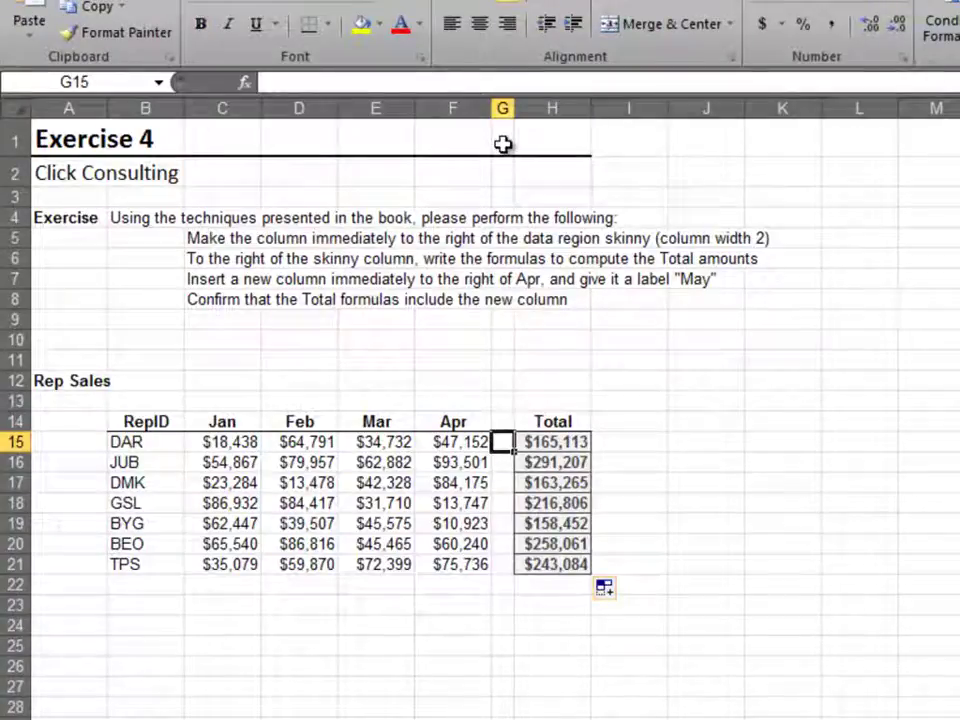
Insert a column at G, right of Apr, and label it May
{"action": "left_click", "coordinate": [505, 104]}
{"action": "right_click", "coordinate": [504, 108]}
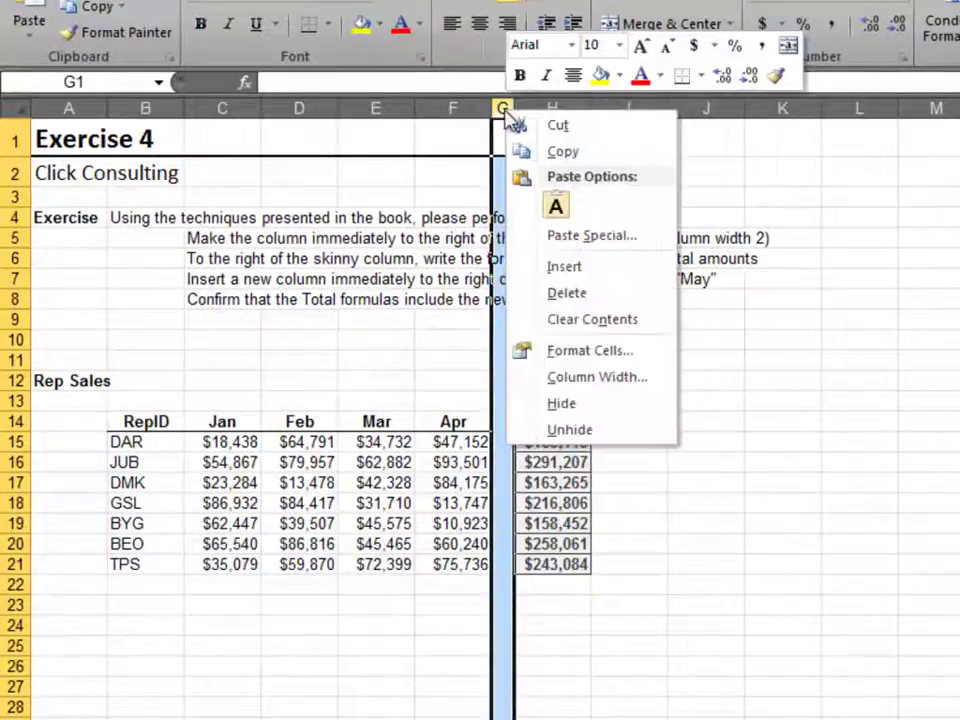
{"action": "left_click", "coordinate": [570, 268]}
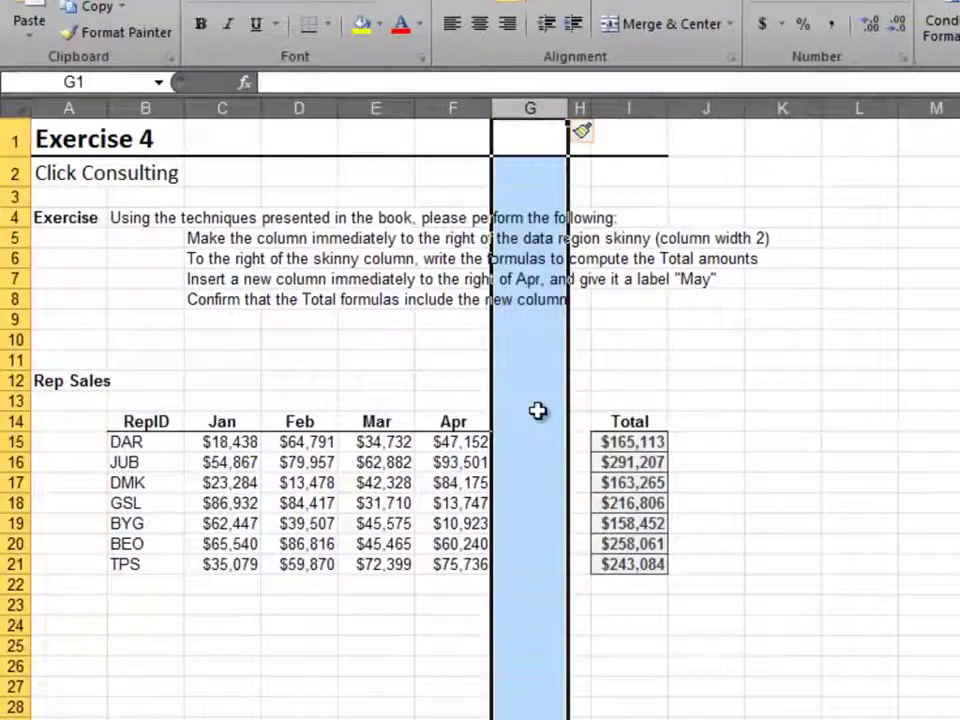
{"action": "left_click", "coordinate": [529, 421]}
{"action": "type", "text": "May"}
{"action": "key", "text": "Return"}
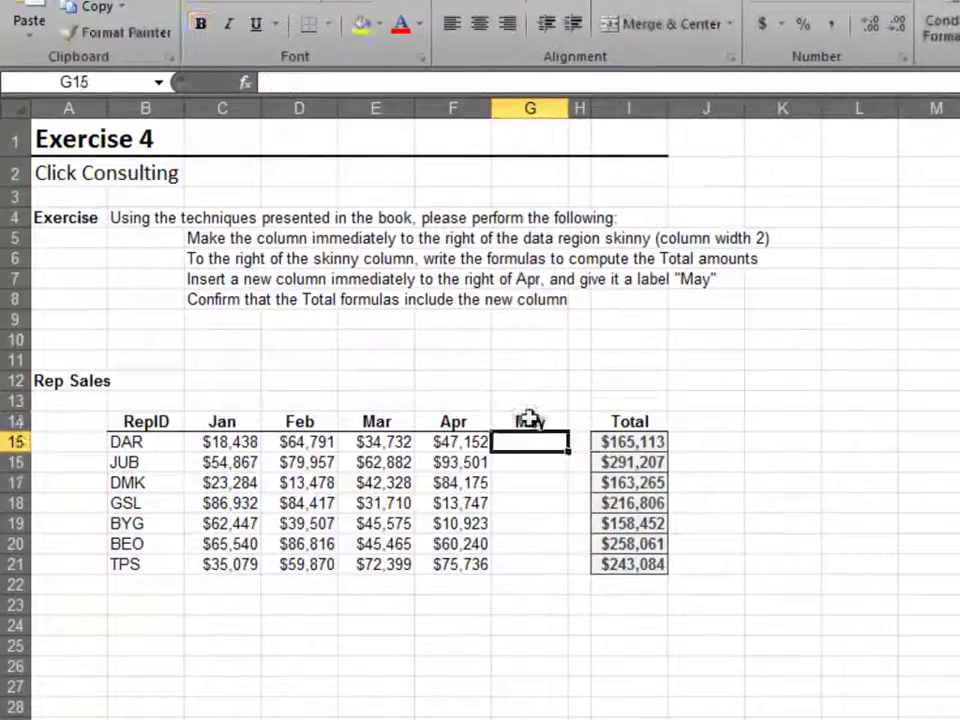